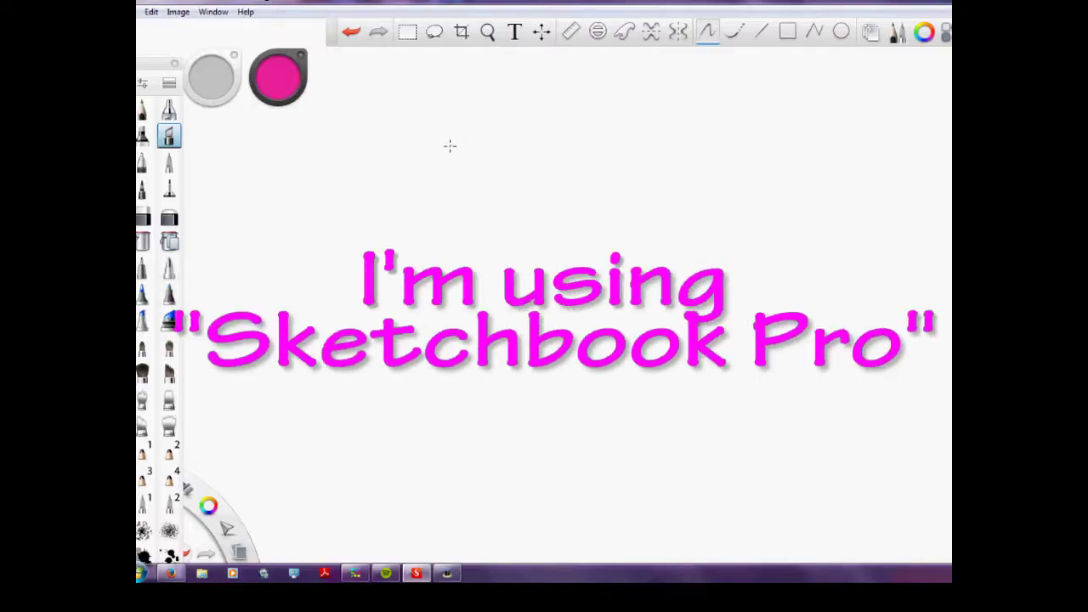
Step: Handwrite a pink greeting reading "Welcome! Let's try drawing Lips!" with the artist's name, and clear the canvas
{"action": "mouse_move", "coordinate": [450, 146]}
{"action": "left_mouse_down"}
{"action": "mouse_move", "coordinate": [459, 136]}
{"action": "mouse_move", "coordinate": [503, 164]}
{"action": "mouse_move", "coordinate": [605, 151]}
{"action": "mouse_move", "coordinate": [651, 126]}
{"action": "mouse_move", "coordinate": [657, 153]}
{"action": "left_mouse_up"}
{"action": "left_click", "coordinate": [670, 175]}
{"action": "mouse_move", "coordinate": [432, 220]}
{"action": "left_mouse_down"}
{"action": "mouse_move", "coordinate": [455, 240]}
{"action": "mouse_move", "coordinate": [493, 222]}
{"action": "mouse_move", "coordinate": [485, 215]}
{"action": "mouse_move", "coordinate": [549, 233]}
{"action": "mouse_move", "coordinate": [700, 210]}
{"action": "mouse_move", "coordinate": [728, 227]}
{"action": "mouse_move", "coordinate": [743, 208]}
{"action": "mouse_move", "coordinate": [783, 242]}
{"action": "mouse_move", "coordinate": [557, 332]}
{"action": "mouse_move", "coordinate": [647, 309]}
{"action": "mouse_move", "coordinate": [665, 344]}
{"action": "mouse_move", "coordinate": [537, 423]}
{"action": "mouse_move", "coordinate": [672, 437]}
{"action": "mouse_move", "coordinate": [729, 413]}
{"action": "mouse_move", "coordinate": [745, 459]}
{"action": "left_mouse_up"}
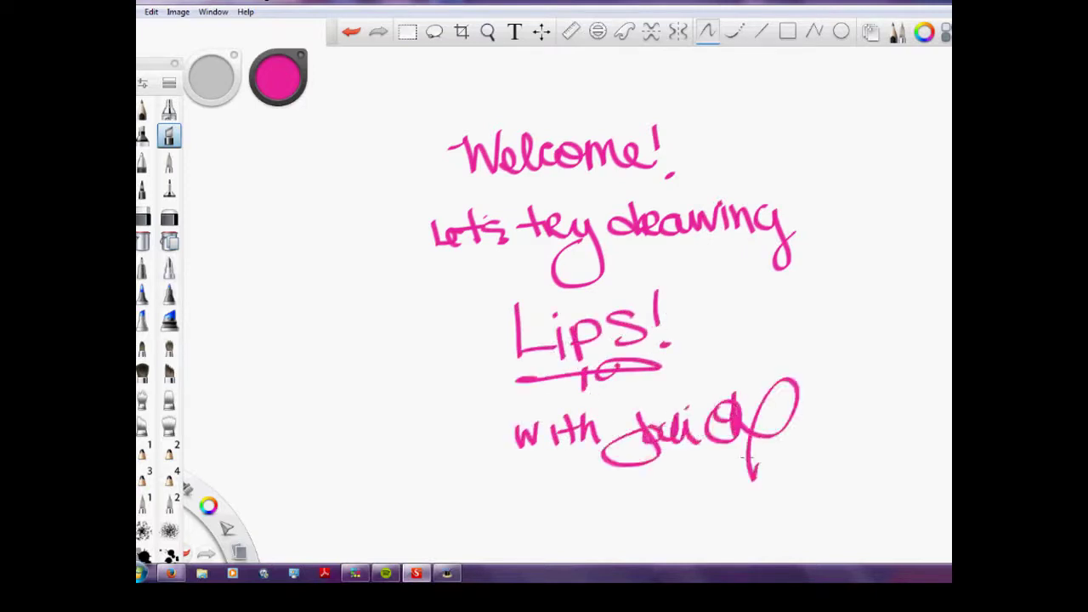
{"action": "left_click", "coordinate": [178, 11]}
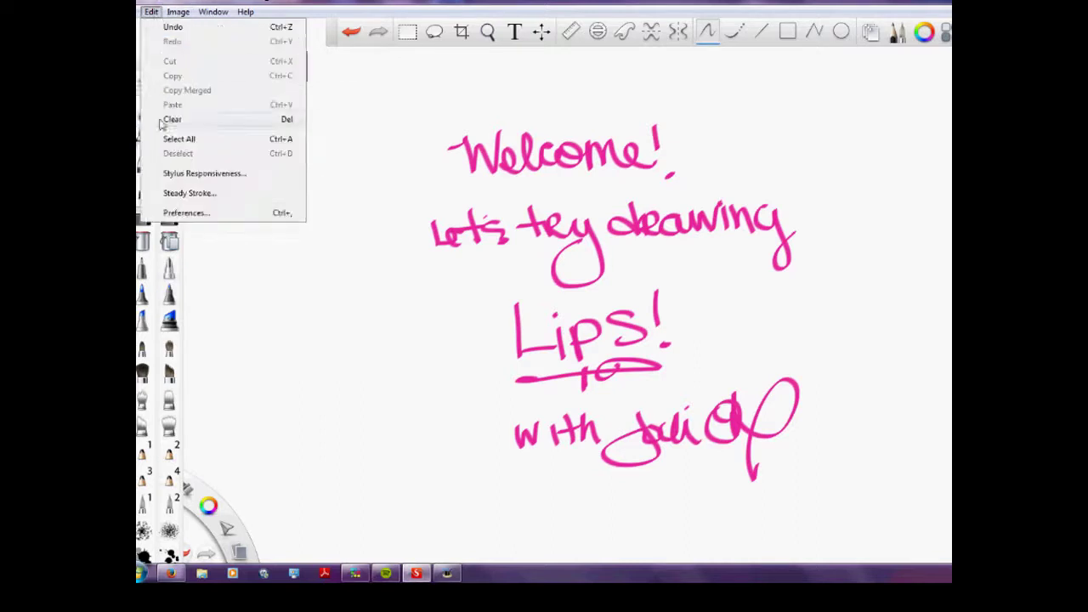
{"action": "left_click", "coordinate": [161, 120]}
Step: Choose the Pencil brush and set the drawing colour to a very dark purple, almost black
{"action": "left_click", "coordinate": [143, 109]}
{"action": "left_click", "coordinate": [280, 78]}
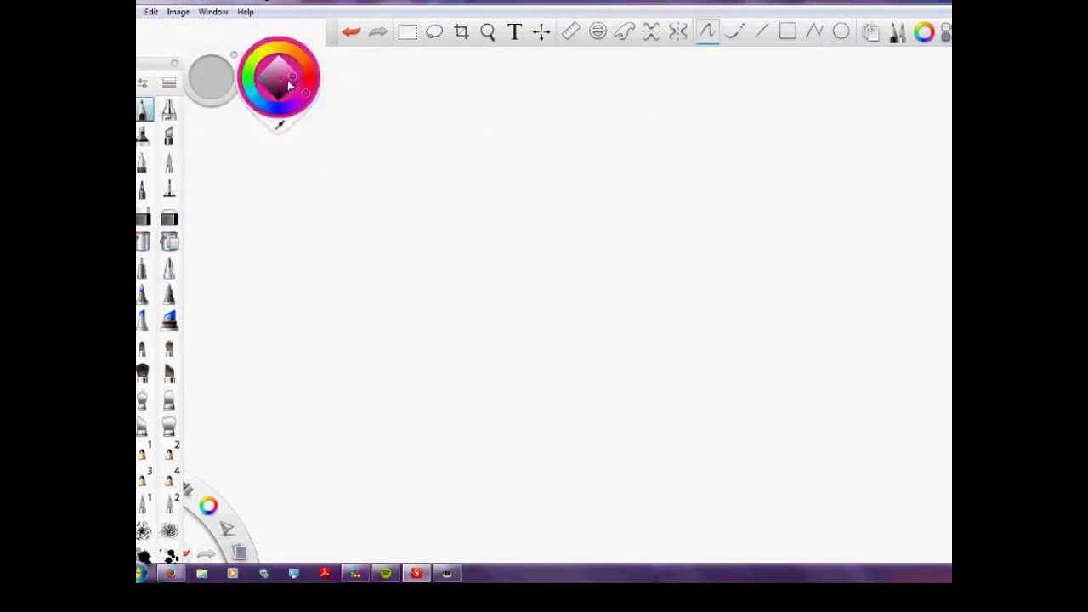
{"action": "left_click", "coordinate": [272, 91]}
{"action": "left_click", "coordinate": [304, 97]}
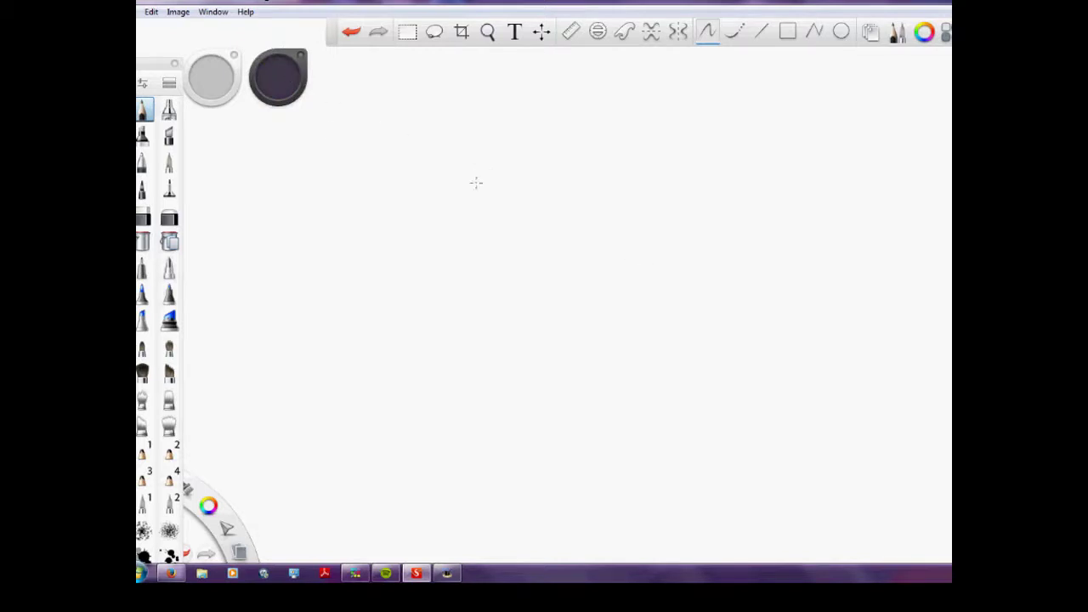
{"action": "left_click", "coordinate": [278, 78]}
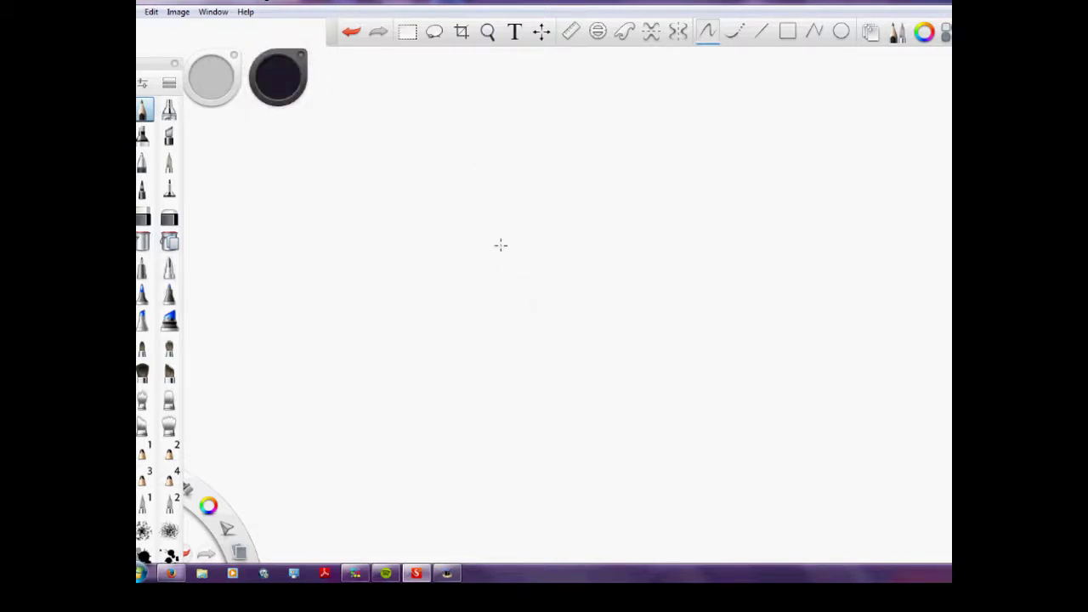
Step: Lightly sketch the wavy line between the lips and the curved bottom edge of the lower lip
{"action": "left_click_drag", "start_coordinate": [572, 247], "coordinate": [611, 250]}
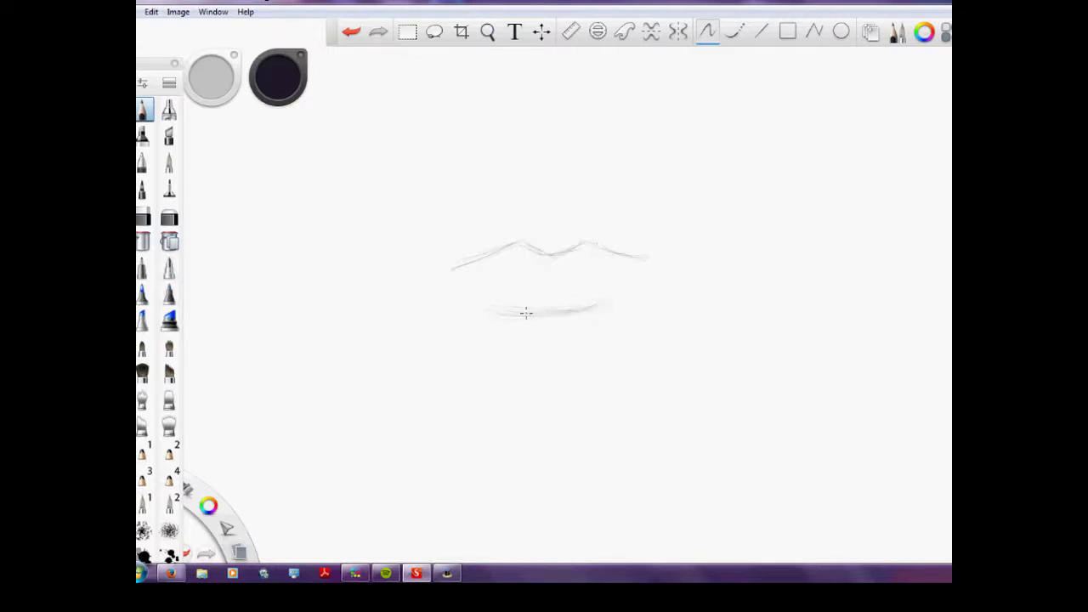
{"action": "left_click_drag", "start_coordinate": [618, 303], "coordinate": [608, 306]}
{"action": "mouse_move", "coordinate": [529, 324]}
{"action": "left_mouse_down"}
{"action": "mouse_move", "coordinate": [634, 300]}
{"action": "mouse_move", "coordinate": [524, 321]}
{"action": "left_mouse_up"}
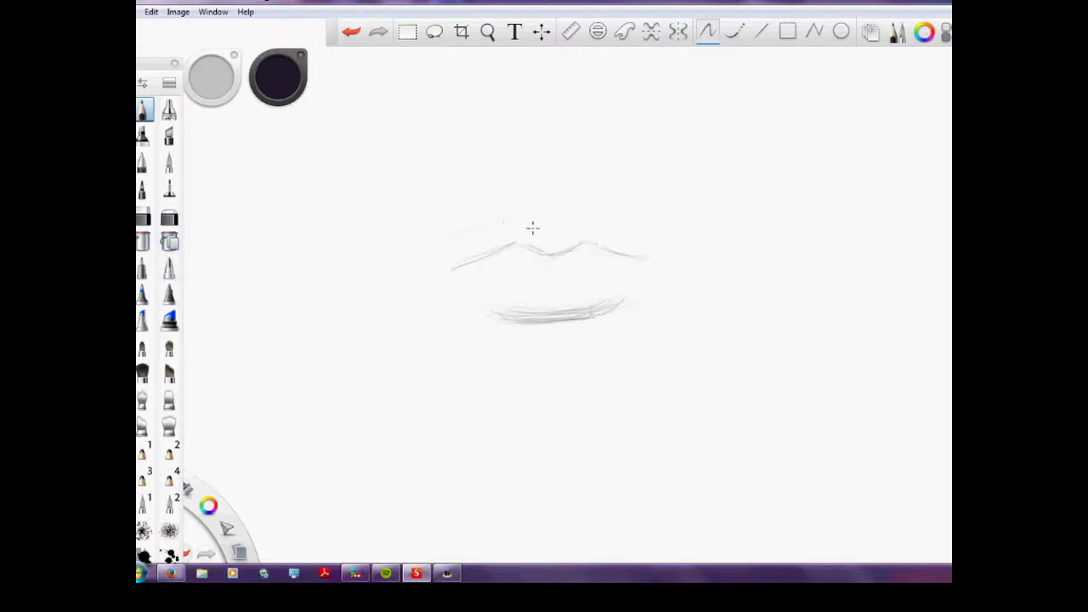
Step: Sketch the upper lip's two-peaked contour and extend the mouth line outward at both corners
{"action": "mouse_move", "coordinate": [455, 240]}
{"action": "left_mouse_down"}
{"action": "mouse_move", "coordinate": [534, 216]}
{"action": "mouse_move", "coordinate": [551, 228]}
{"action": "mouse_move", "coordinate": [582, 210]}
{"action": "mouse_move", "coordinate": [640, 233]}
{"action": "left_mouse_up"}
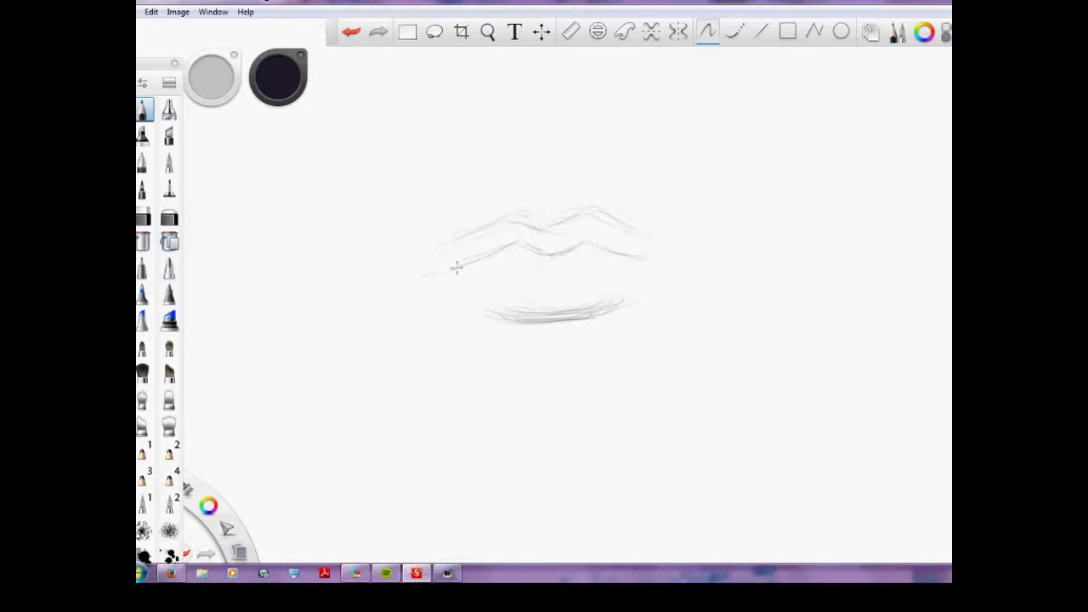
{"action": "mouse_move", "coordinate": [419, 272]}
{"action": "left_mouse_down"}
{"action": "mouse_move", "coordinate": [579, 244]}
{"action": "mouse_move", "coordinate": [671, 258]}
{"action": "left_mouse_up"}
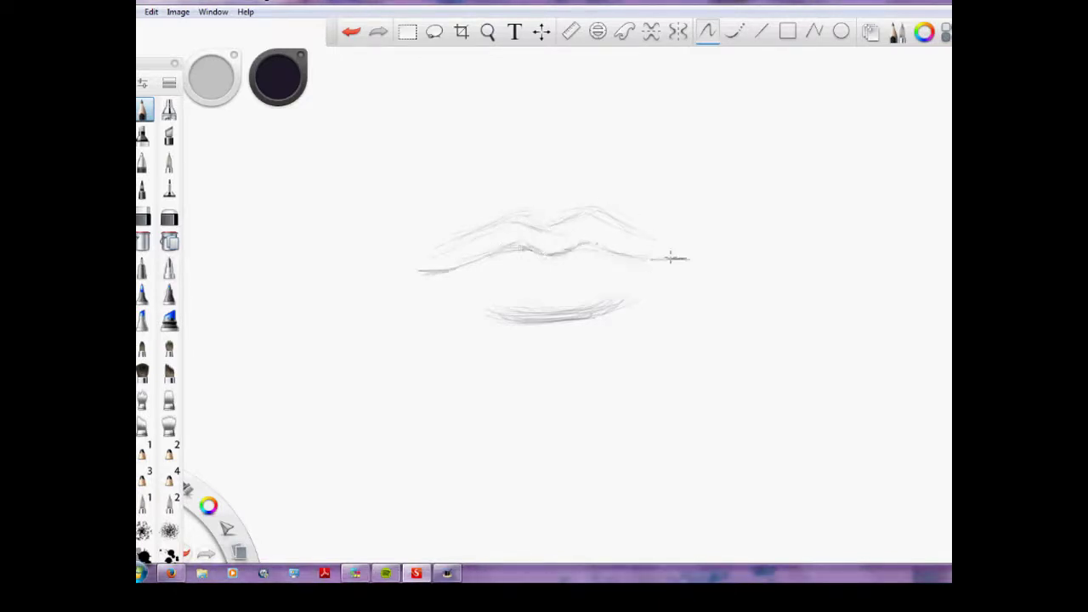
{"action": "left_click_drag", "start_coordinate": [501, 325], "coordinate": [581, 320]}
{"action": "left_click_drag", "start_coordinate": [433, 250], "coordinate": [582, 215]}
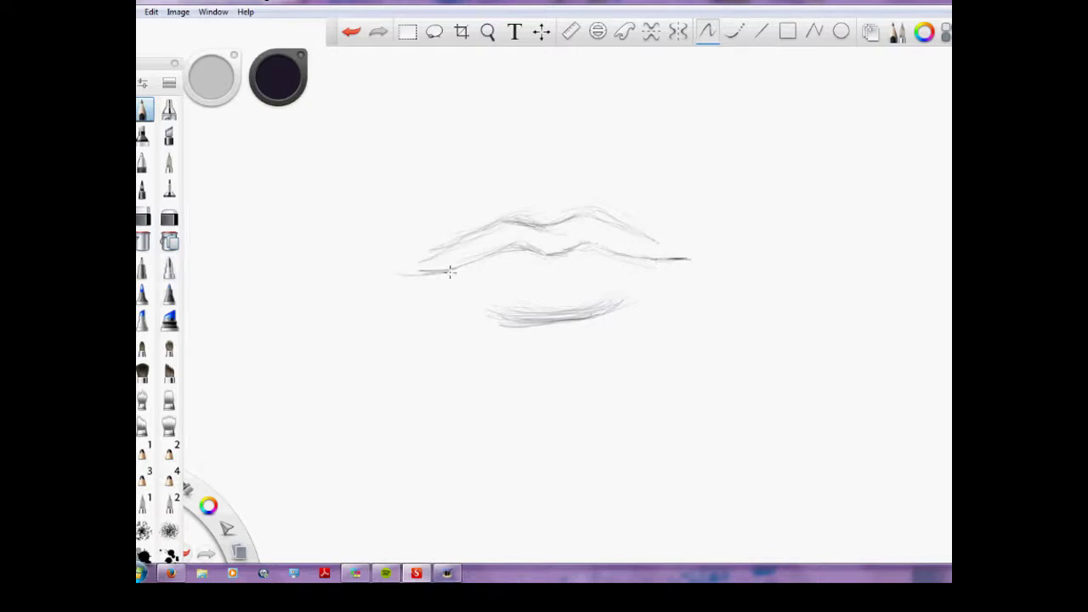
Step: Darken the mouth corners and lower lip edge, and add short diagonal strokes beneath both corners
{"action": "mouse_move", "coordinate": [450, 270]}
{"action": "left_mouse_down"}
{"action": "mouse_move", "coordinate": [404, 276]}
{"action": "mouse_move", "coordinate": [417, 251]}
{"action": "mouse_move", "coordinate": [401, 273]}
{"action": "left_mouse_up"}
{"action": "mouse_move", "coordinate": [408, 268]}
{"action": "left_mouse_down"}
{"action": "mouse_move", "coordinate": [409, 251]}
{"action": "mouse_move", "coordinate": [390, 270]}
{"action": "left_mouse_up"}
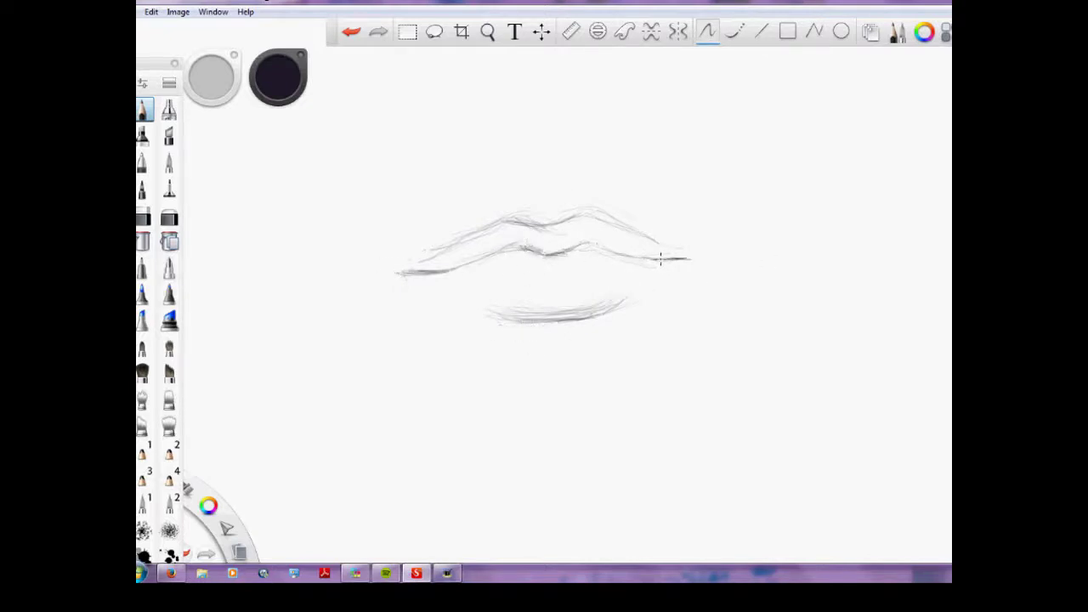
{"action": "mouse_move", "coordinate": [660, 259]}
{"action": "left_mouse_down"}
{"action": "mouse_move", "coordinate": [689, 258]}
{"action": "mouse_move", "coordinate": [644, 280]}
{"action": "mouse_move", "coordinate": [666, 261]}
{"action": "mouse_move", "coordinate": [656, 271]}
{"action": "left_mouse_up"}
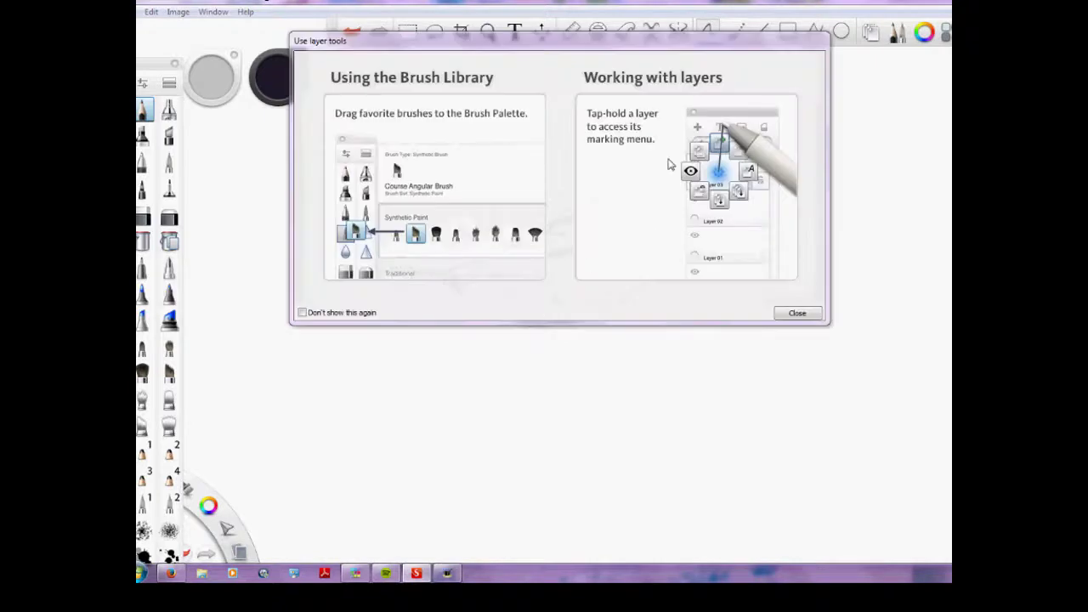
{"action": "left_click", "coordinate": [795, 310]}
{"action": "mouse_move", "coordinate": [557, 330]}
{"action": "left_mouse_down"}
{"action": "mouse_move", "coordinate": [535, 323]}
{"action": "mouse_move", "coordinate": [578, 321]}
{"action": "mouse_move", "coordinate": [527, 328]}
{"action": "left_mouse_up"}
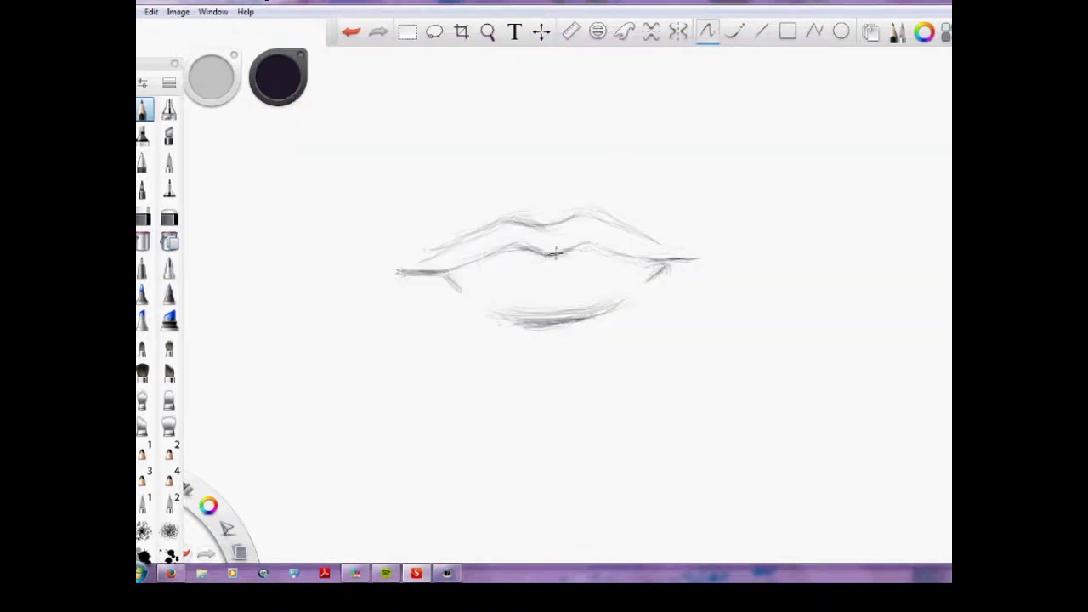
Step: Darken the wavy mouth line from corner to corner and add faint vertical contour strokes to the lips
{"action": "left_click_drag", "start_coordinate": [554, 253], "coordinate": [473, 261]}
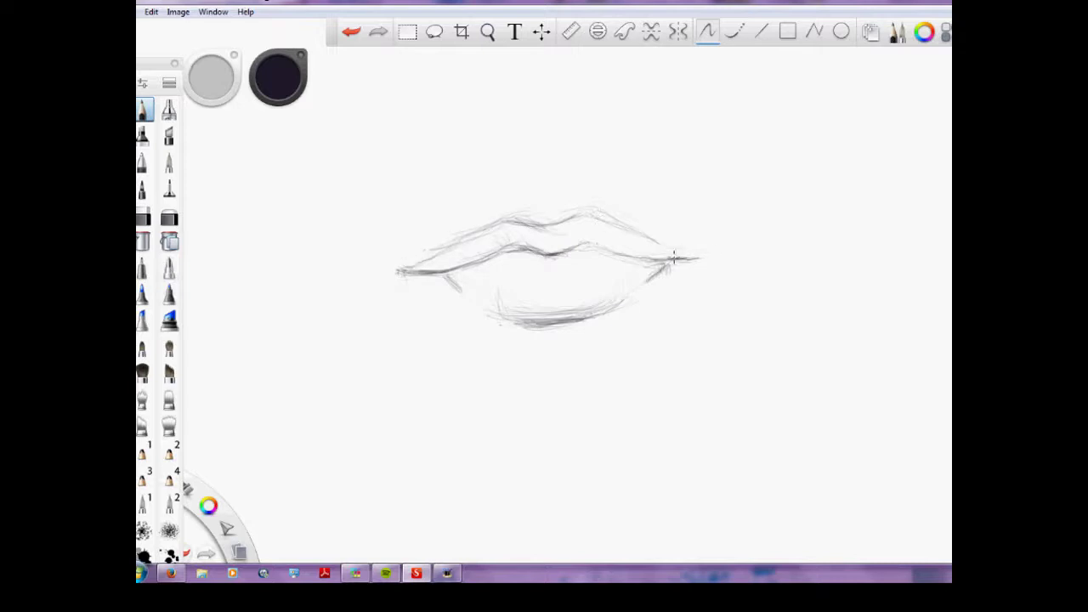
{"action": "left_click_drag", "start_coordinate": [675, 256], "coordinate": [689, 259]}
{"action": "mouse_move", "coordinate": [556, 253]}
{"action": "left_mouse_down"}
{"action": "mouse_move", "coordinate": [480, 269]}
{"action": "mouse_move", "coordinate": [528, 248]}
{"action": "mouse_move", "coordinate": [641, 260]}
{"action": "left_mouse_up"}
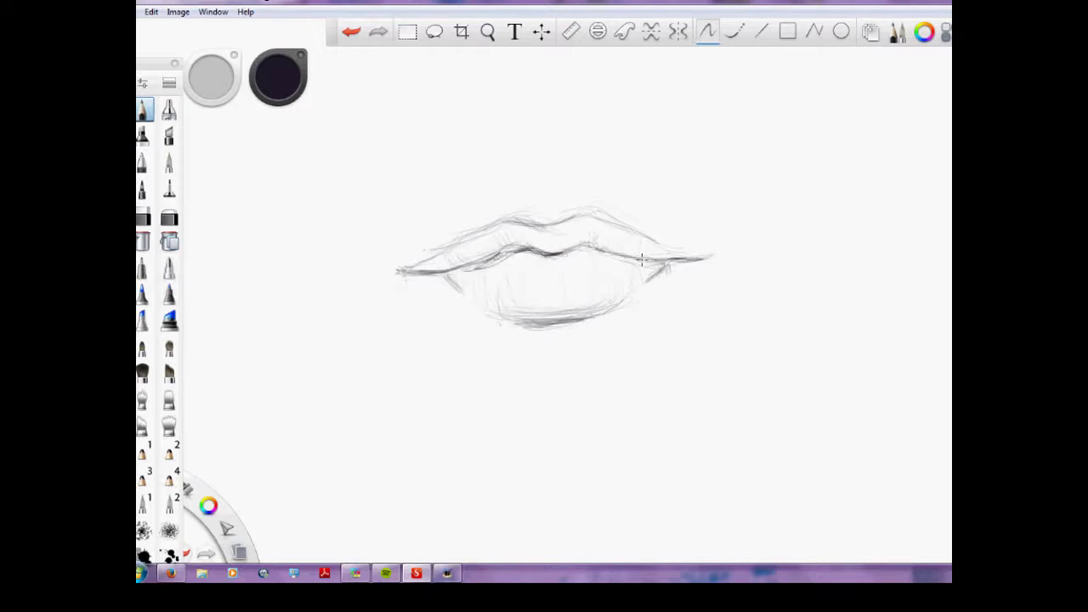
Step: Smudge the mouth line, both corners and the lower lip's bottom edge to soften the pencil strokes
{"action": "left_click", "coordinate": [169, 399]}
{"action": "mouse_move", "coordinate": [503, 257]}
{"action": "left_mouse_down"}
{"action": "mouse_move", "coordinate": [474, 267]}
{"action": "mouse_move", "coordinate": [508, 247]}
{"action": "mouse_move", "coordinate": [672, 262]}
{"action": "left_mouse_up"}
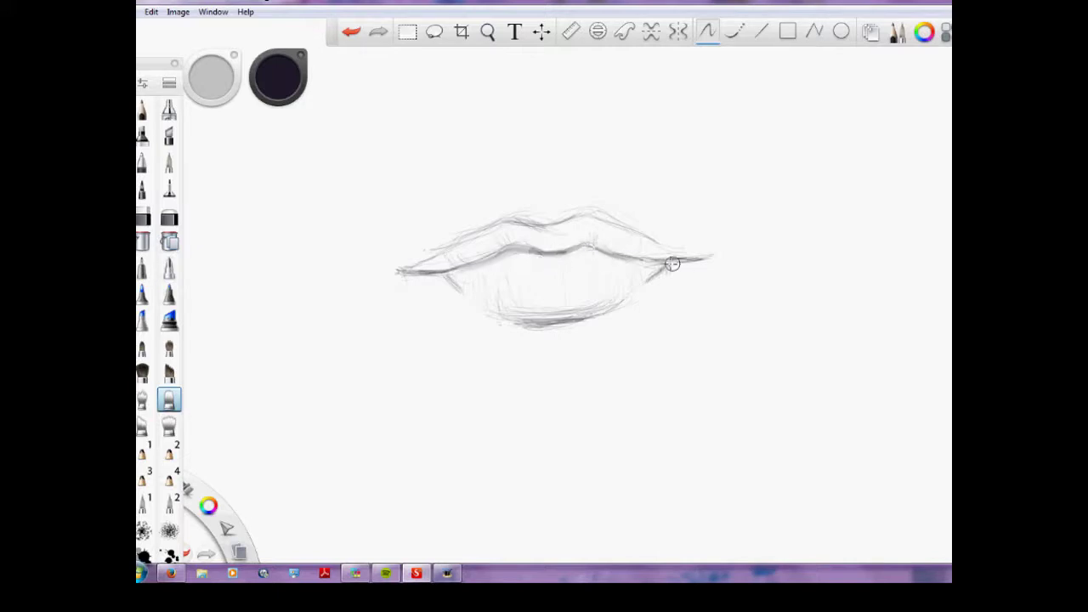
{"action": "left_click_drag", "start_coordinate": [529, 323], "coordinate": [551, 329]}
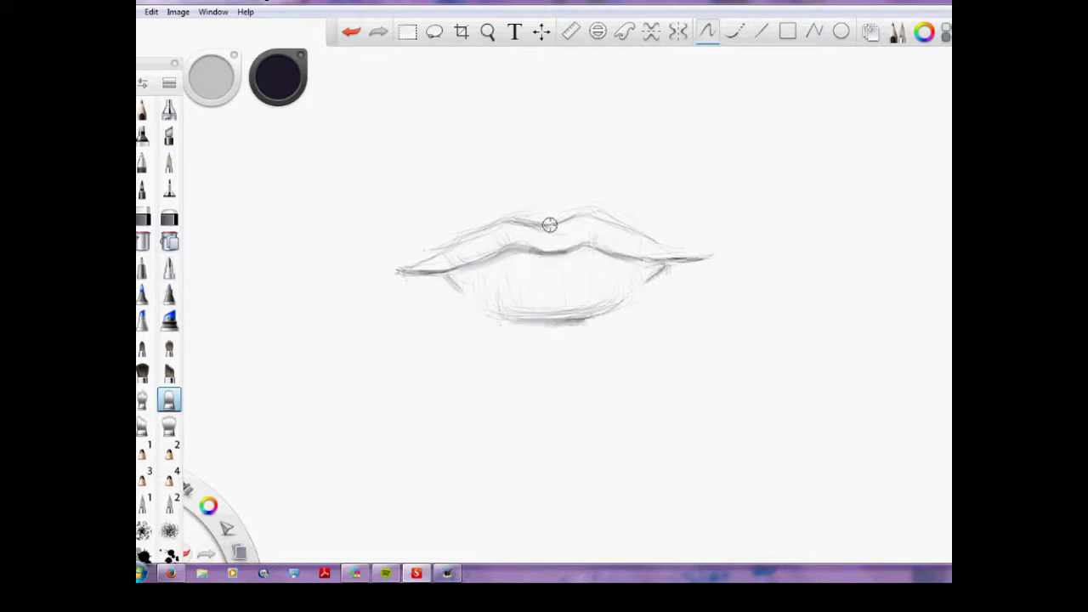
{"action": "left_click_drag", "start_coordinate": [659, 263], "coordinate": [693, 262]}
{"action": "left_click_drag", "start_coordinate": [450, 275], "coordinate": [390, 269]}
{"action": "left_click_drag", "start_coordinate": [547, 324], "coordinate": [578, 323]}
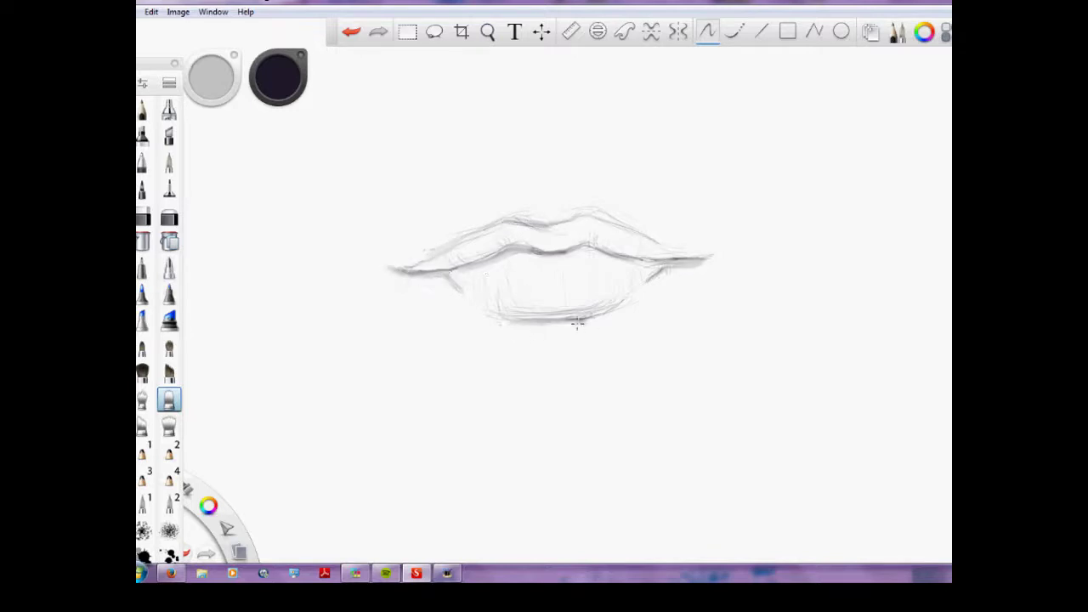
{"action": "left_click_drag", "start_coordinate": [532, 248], "coordinate": [578, 249]}
Step: Redefine the mouth line with the Pencil and add short curved crease strokes on both lips
{"action": "left_click", "coordinate": [143, 117]}
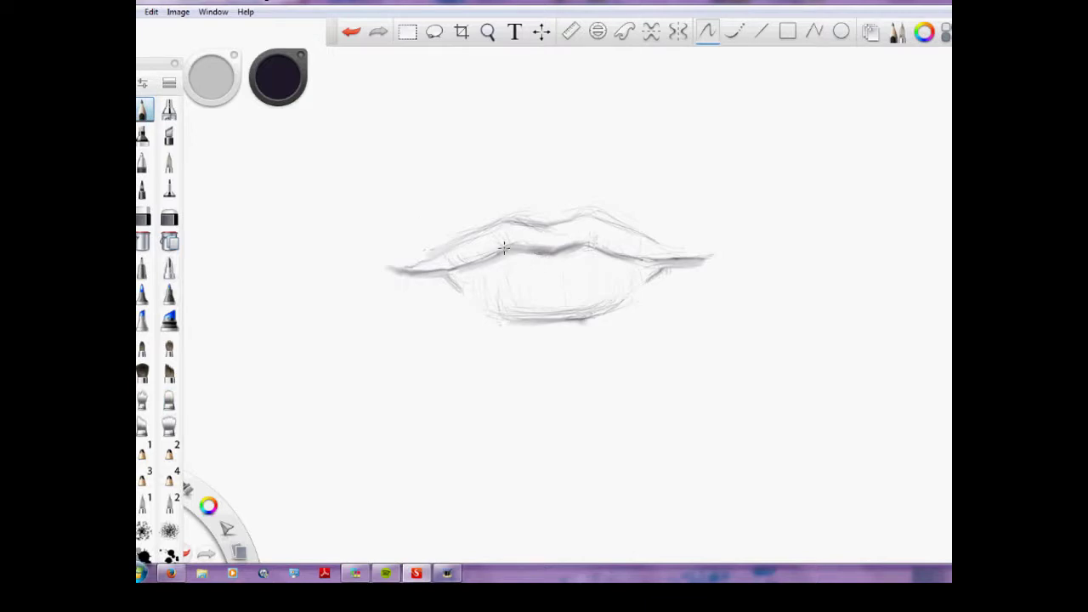
{"action": "mouse_move", "coordinate": [505, 246]}
{"action": "left_mouse_down"}
{"action": "mouse_move", "coordinate": [470, 264]}
{"action": "mouse_move", "coordinate": [574, 247]}
{"action": "left_mouse_up"}
{"action": "left_click_drag", "start_coordinate": [647, 273], "coordinate": [658, 267]}
{"action": "left_click_drag", "start_coordinate": [480, 257], "coordinate": [487, 260]}
{"action": "mouse_move", "coordinate": [503, 313]}
{"action": "left_mouse_down"}
{"action": "mouse_move", "coordinate": [498, 293]}
{"action": "mouse_move", "coordinate": [501, 317]}
{"action": "left_mouse_up"}
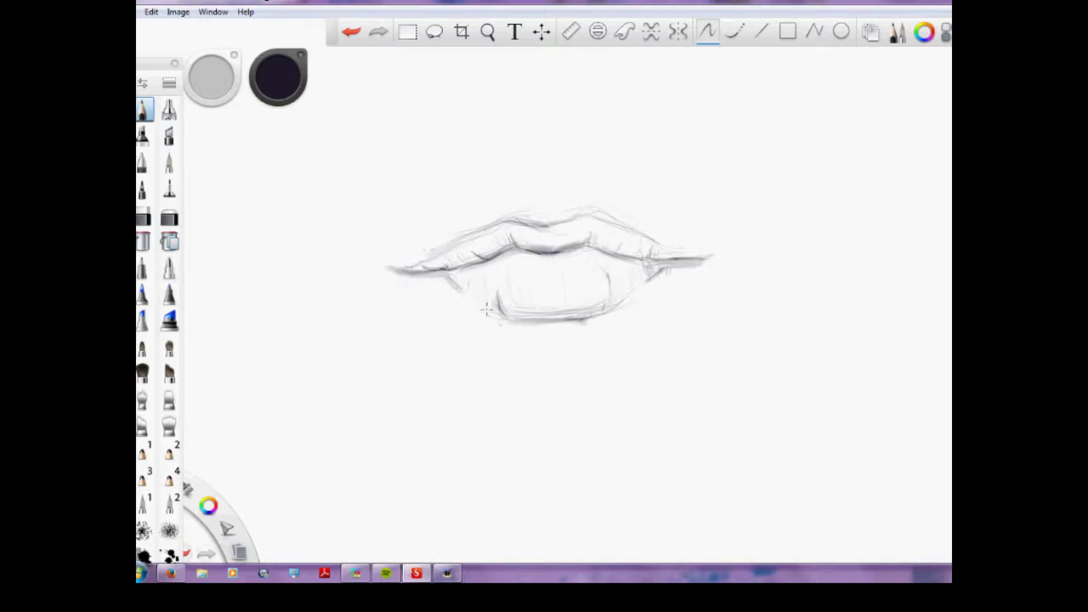
Step: Hatch a shadow with near-horizontal pencil strokes just beneath the lower lip
{"action": "mouse_move", "coordinate": [578, 319]}
{"action": "left_mouse_down"}
{"action": "mouse_move", "coordinate": [535, 331]}
{"action": "mouse_move", "coordinate": [429, 275]}
{"action": "mouse_move", "coordinate": [512, 344]}
{"action": "mouse_move", "coordinate": [517, 334]}
{"action": "mouse_move", "coordinate": [561, 347]}
{"action": "mouse_move", "coordinate": [572, 333]}
{"action": "mouse_move", "coordinate": [594, 335]}
{"action": "mouse_move", "coordinate": [569, 331]}
{"action": "mouse_move", "coordinate": [587, 324]}
{"action": "mouse_move", "coordinate": [511, 333]}
{"action": "left_mouse_up"}
{"action": "left_click_drag", "start_coordinate": [511, 333], "coordinate": [578, 323]}
{"action": "mouse_move", "coordinate": [215, 90]}
{"action": "left_mouse_down"}
{"action": "mouse_move", "coordinate": [207, 108]}
{"action": "mouse_move", "coordinate": [243, 105]}
{"action": "left_mouse_up"}
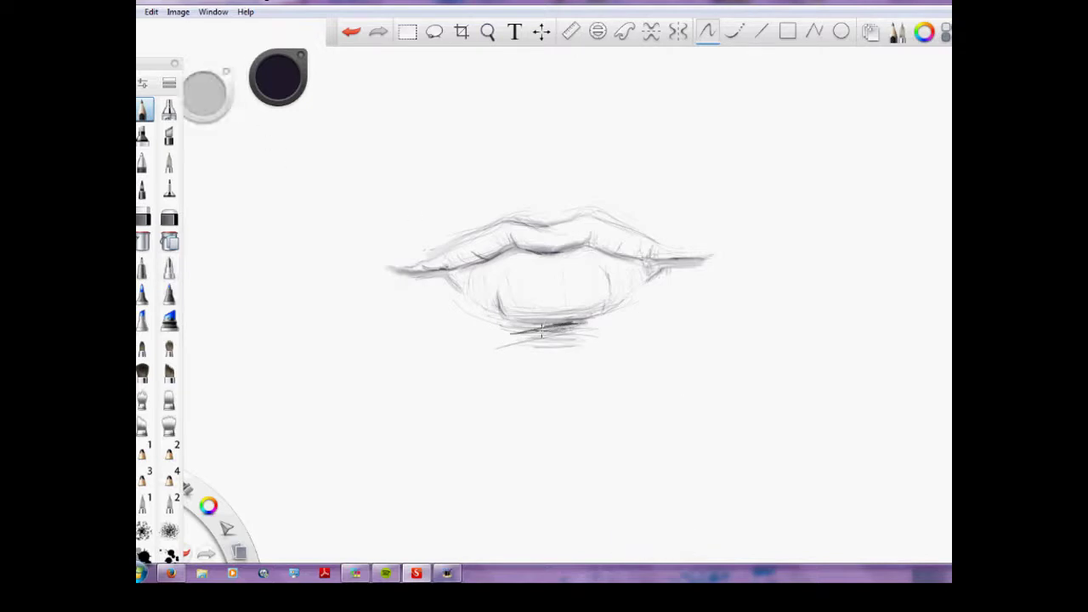
Step: Darken the lower lip's bottom edge and go over the full mouth line with heavier pencil strokes
{"action": "mouse_move", "coordinate": [542, 331]}
{"action": "left_mouse_down"}
{"action": "mouse_move", "coordinate": [548, 324]}
{"action": "mouse_move", "coordinate": [526, 323]}
{"action": "mouse_move", "coordinate": [600, 322]}
{"action": "mouse_move", "coordinate": [528, 318]}
{"action": "left_mouse_up"}
{"action": "left_click_drag", "start_coordinate": [515, 252], "coordinate": [600, 248]}
{"action": "mouse_move", "coordinate": [477, 260]}
{"action": "left_mouse_down"}
{"action": "mouse_move", "coordinate": [421, 268]}
{"action": "mouse_move", "coordinate": [489, 260]}
{"action": "left_mouse_up"}
{"action": "left_click_drag", "start_coordinate": [598, 248], "coordinate": [697, 257]}
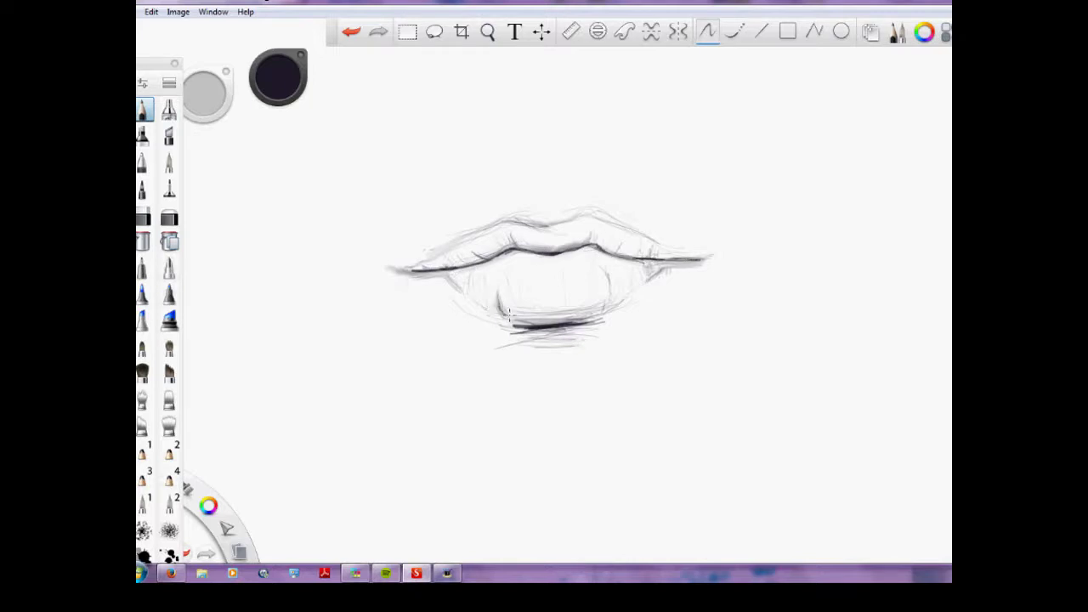
Step: Add crease strokes to the lower lip, strengthen its sides, and sharpen both ends of the mouth line
{"action": "left_click_drag", "start_coordinate": [473, 293], "coordinate": [481, 274]}
{"action": "mouse_move", "coordinate": [544, 320]}
{"action": "left_mouse_down"}
{"action": "mouse_move", "coordinate": [615, 311]}
{"action": "mouse_move", "coordinate": [660, 270]}
{"action": "mouse_move", "coordinate": [658, 257]}
{"action": "left_mouse_up"}
{"action": "mouse_move", "coordinate": [424, 269]}
{"action": "left_mouse_down"}
{"action": "mouse_move", "coordinate": [482, 255]}
{"action": "mouse_move", "coordinate": [397, 272]}
{"action": "left_mouse_up"}
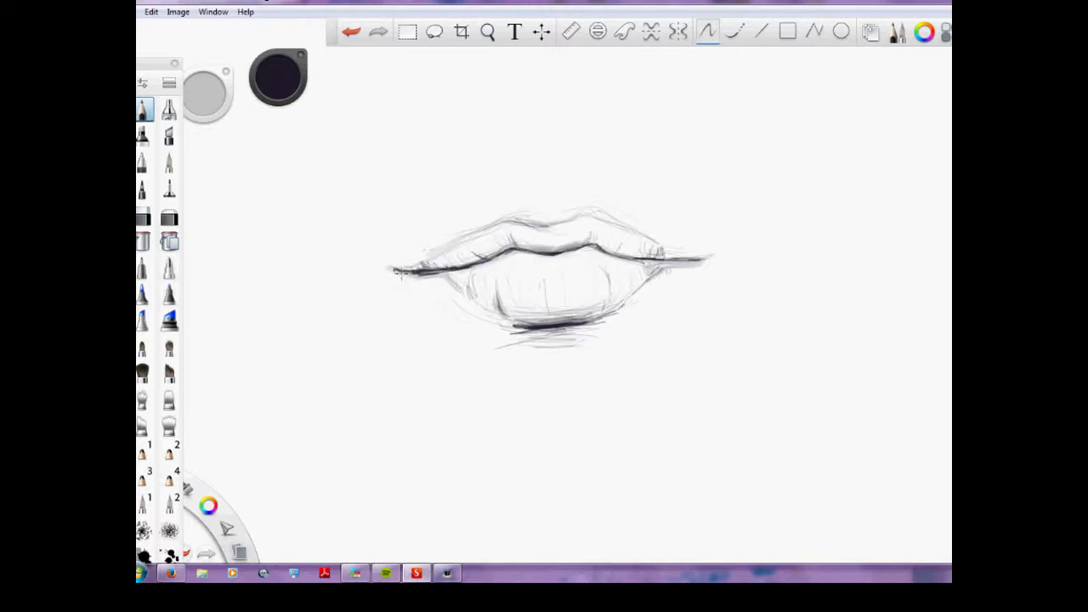
{"action": "left_click_drag", "start_coordinate": [676, 267], "coordinate": [713, 257]}
Step: Smudge the shadow beneath the lower lip and soften the creases on the lip itself
{"action": "left_click", "coordinate": [169, 400]}
{"action": "mouse_move", "coordinate": [525, 334]}
{"action": "left_mouse_down"}
{"action": "mouse_move", "coordinate": [593, 328]}
{"action": "mouse_move", "coordinate": [508, 330]}
{"action": "left_mouse_up"}
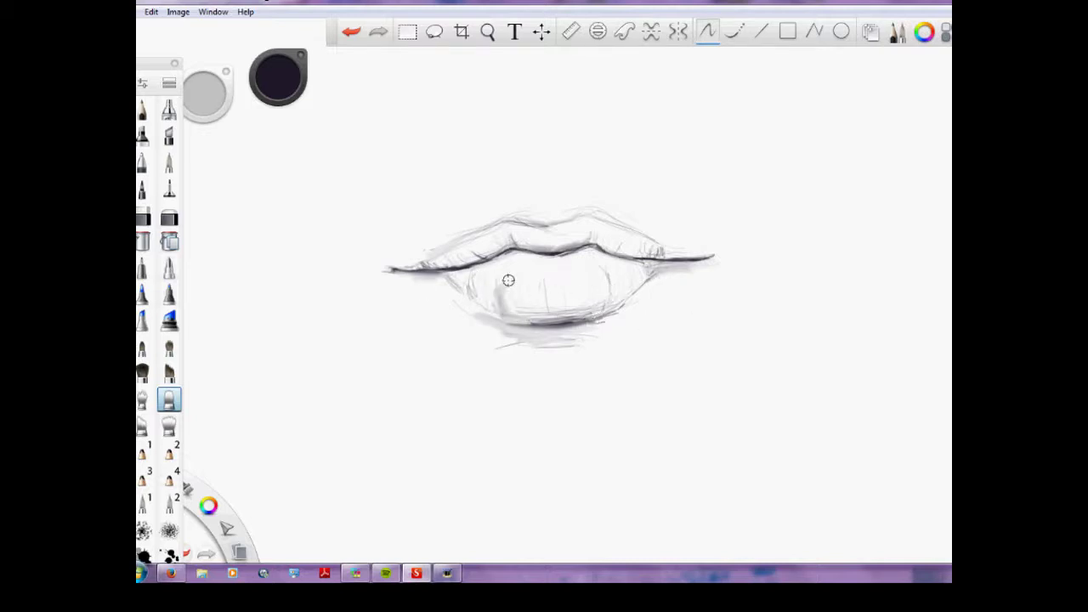
{"action": "mouse_move", "coordinate": [504, 282]}
{"action": "left_mouse_down"}
{"action": "mouse_move", "coordinate": [501, 297]}
{"action": "mouse_move", "coordinate": [548, 301]}
{"action": "left_mouse_up"}
Step: Adjust the Pencil brush's hardness and size, and save the brush setting
{"action": "double_click", "coordinate": [145, 111]}
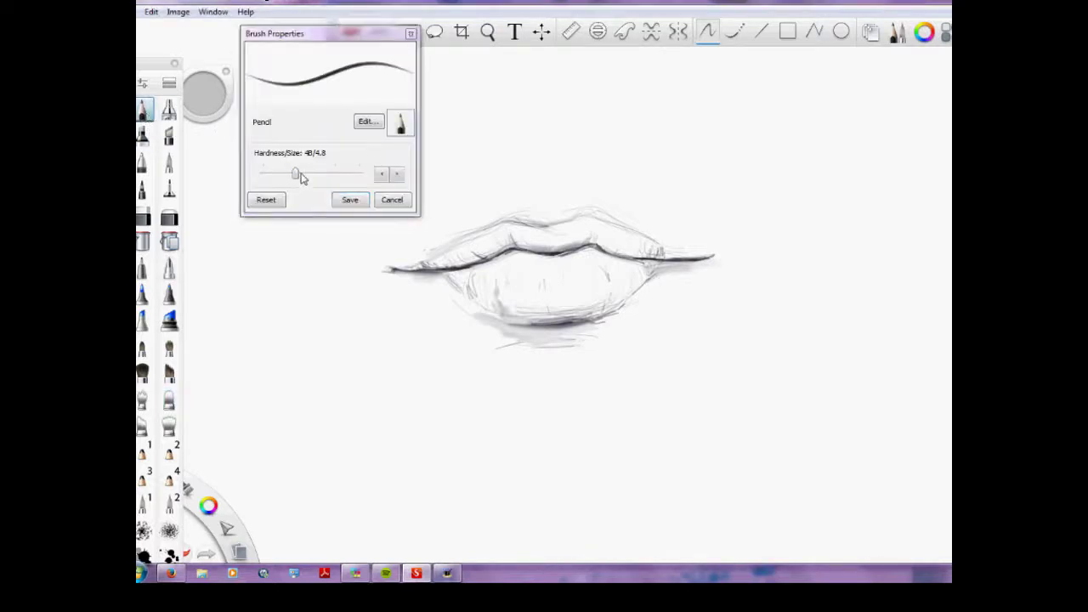
{"action": "left_click_drag", "start_coordinate": [298, 175], "coordinate": [308, 175]}
{"action": "left_click", "coordinate": [350, 200]}
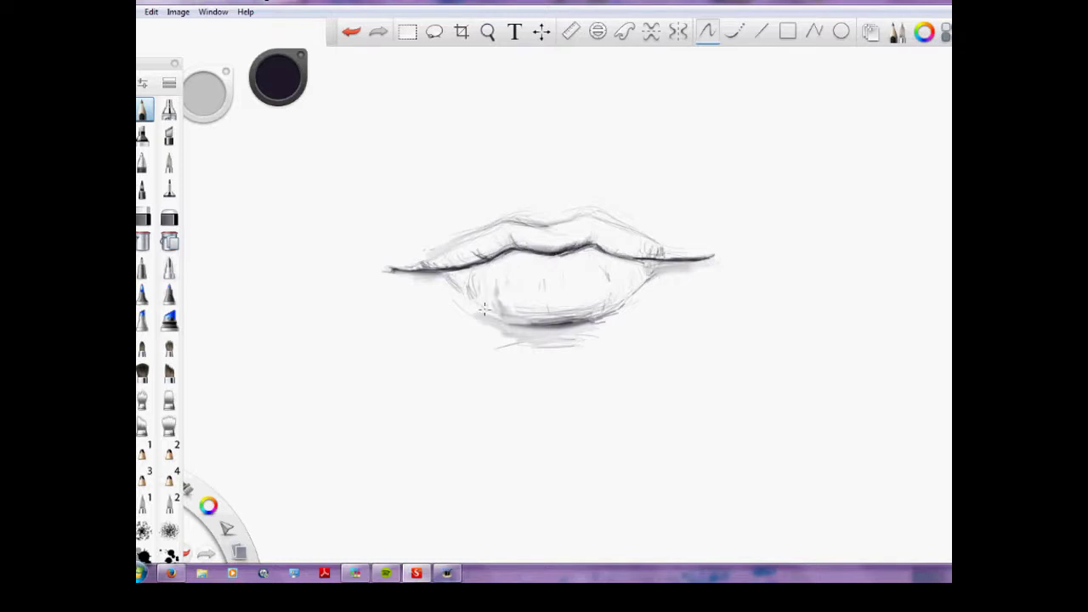
Step: Draw vertical creases on both sides of the lower lip and reinforce the upper lip's contour around the central dip
{"action": "left_click_drag", "start_coordinate": [482, 282], "coordinate": [488, 305]}
{"action": "left_click_drag", "start_coordinate": [627, 279], "coordinate": [624, 300]}
{"action": "left_click_drag", "start_coordinate": [501, 224], "coordinate": [451, 252]}
{"action": "left_click_drag", "start_coordinate": [552, 224], "coordinate": [592, 216]}
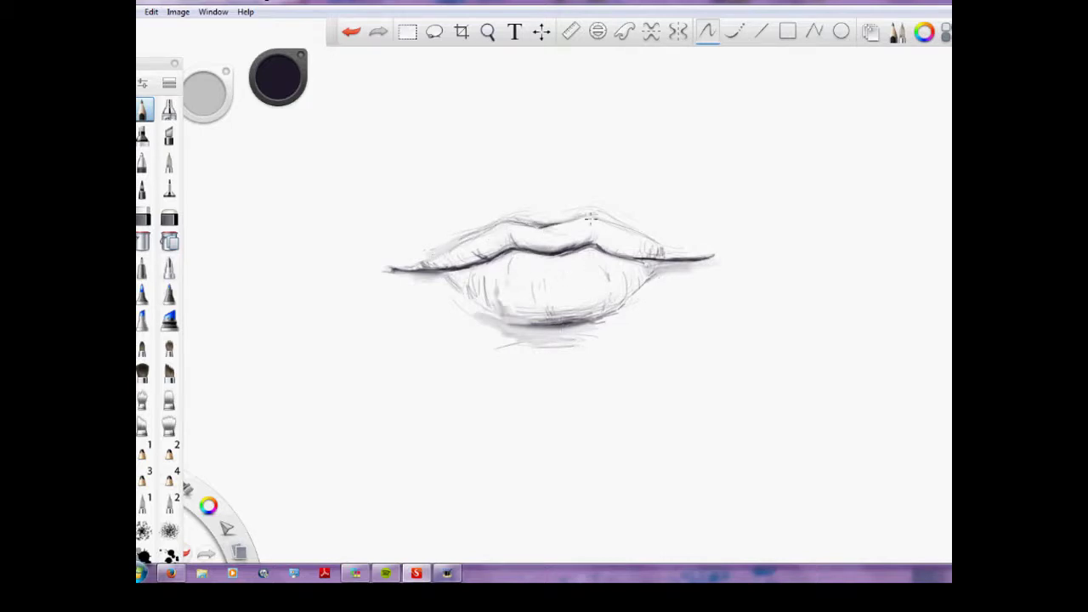
Step: Shade both mouth corners with short dense pencil strokes running onto the upper and lower lips
{"action": "left_click_drag", "start_coordinate": [667, 250], "coordinate": [663, 252]}
{"action": "mouse_move", "coordinate": [416, 266]}
{"action": "left_mouse_down"}
{"action": "mouse_move", "coordinate": [444, 267]}
{"action": "mouse_move", "coordinate": [473, 299]}
{"action": "left_mouse_up"}
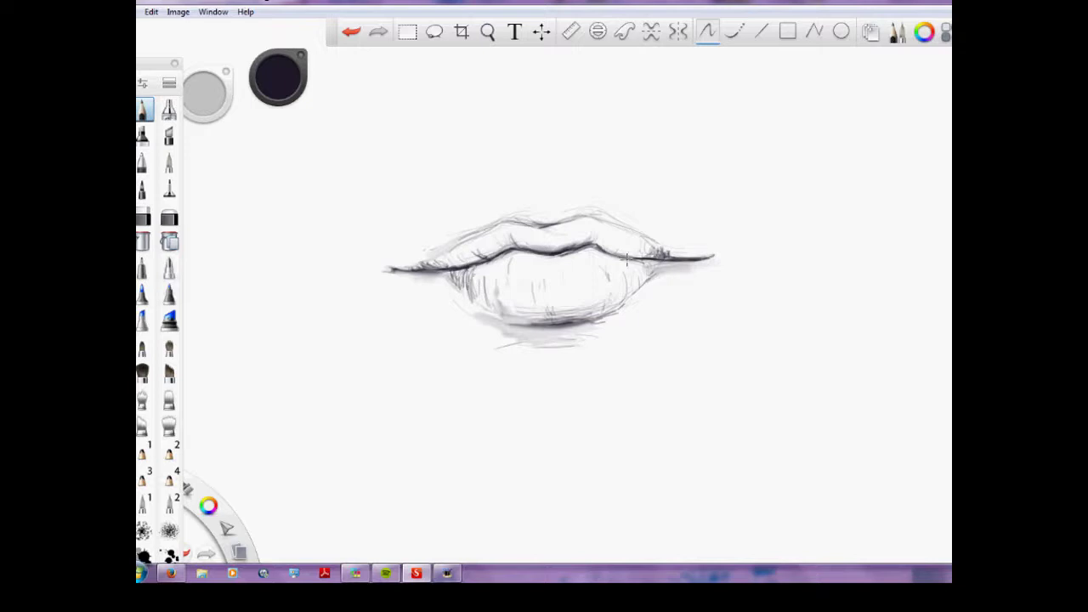
{"action": "left_click_drag", "start_coordinate": [629, 264], "coordinate": [626, 289]}
{"action": "mouse_move", "coordinate": [639, 261]}
{"action": "left_mouse_down"}
{"action": "mouse_move", "coordinate": [639, 281]}
{"action": "mouse_move", "coordinate": [645, 253]}
{"action": "left_mouse_up"}
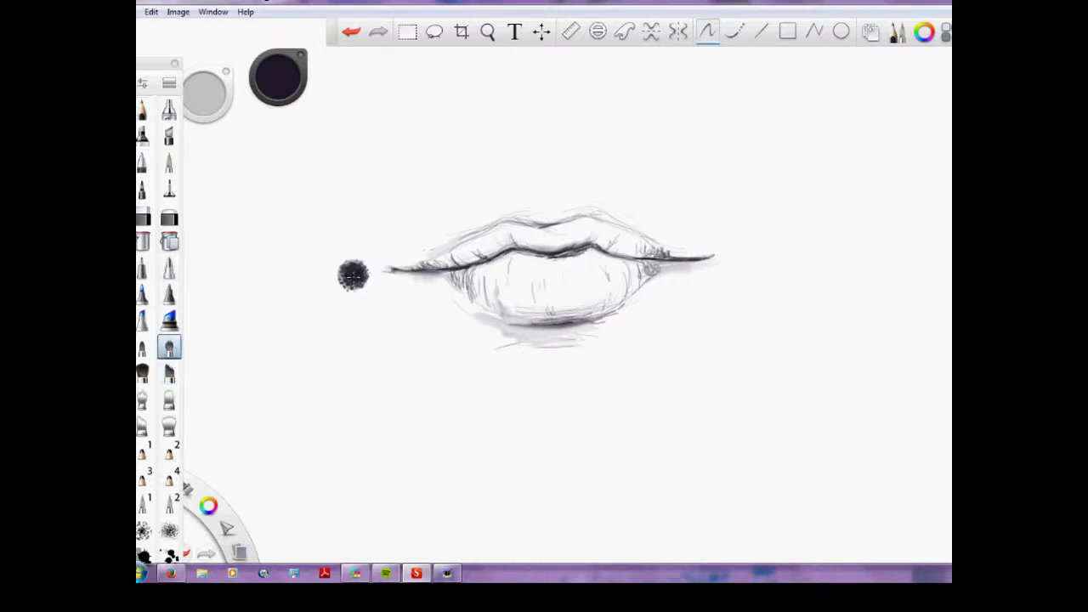
Step: Smudge the shading at both mouth corners and across the upper lip's outer sections into soft grey tones
{"action": "left_click", "coordinate": [170, 373]}
{"action": "left_click", "coordinate": [170, 400]}
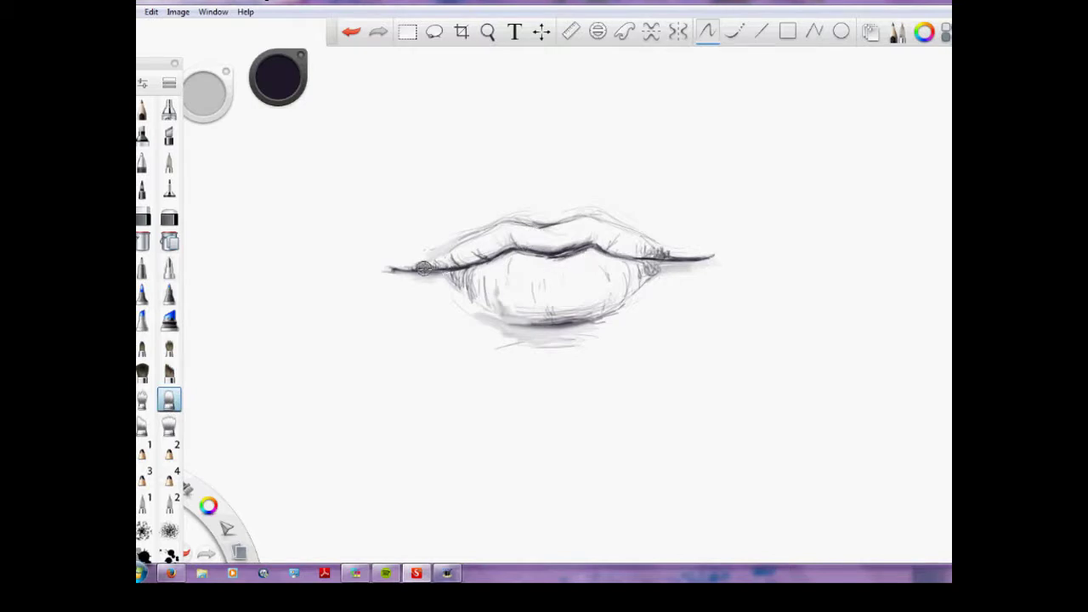
{"action": "mouse_move", "coordinate": [646, 256]}
{"action": "left_mouse_down"}
{"action": "mouse_move", "coordinate": [648, 247]}
{"action": "mouse_move", "coordinate": [647, 275]}
{"action": "left_mouse_up"}
{"action": "mouse_move", "coordinate": [463, 274]}
{"action": "left_mouse_down"}
{"action": "mouse_move", "coordinate": [459, 288]}
{"action": "mouse_move", "coordinate": [476, 280]}
{"action": "mouse_move", "coordinate": [466, 291]}
{"action": "mouse_move", "coordinate": [447, 262]}
{"action": "mouse_move", "coordinate": [424, 265]}
{"action": "mouse_move", "coordinate": [442, 264]}
{"action": "left_mouse_up"}
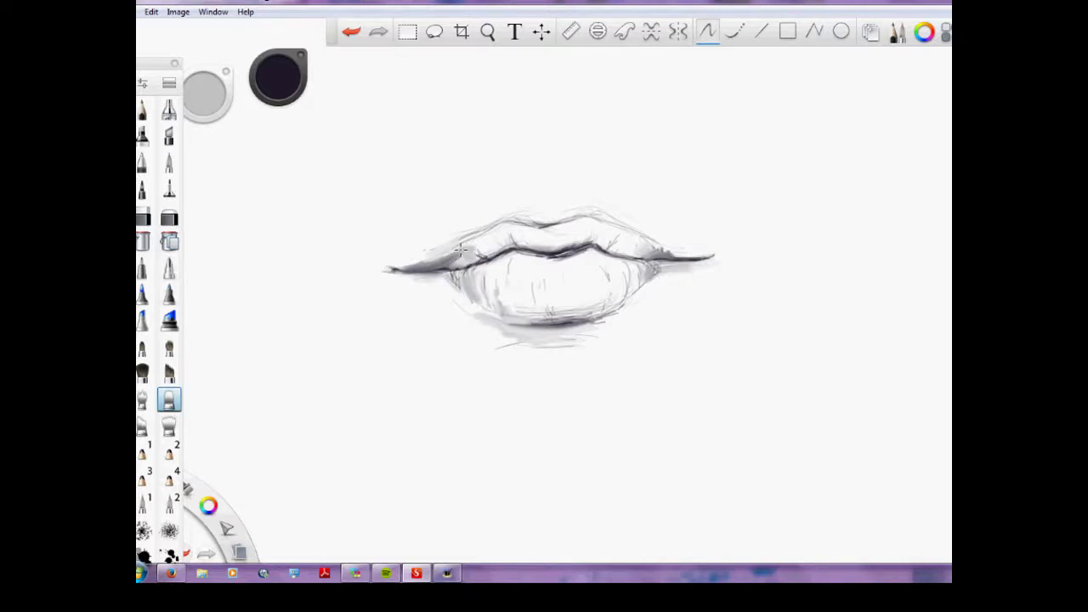
{"action": "left_click_drag", "start_coordinate": [461, 250], "coordinate": [488, 244]}
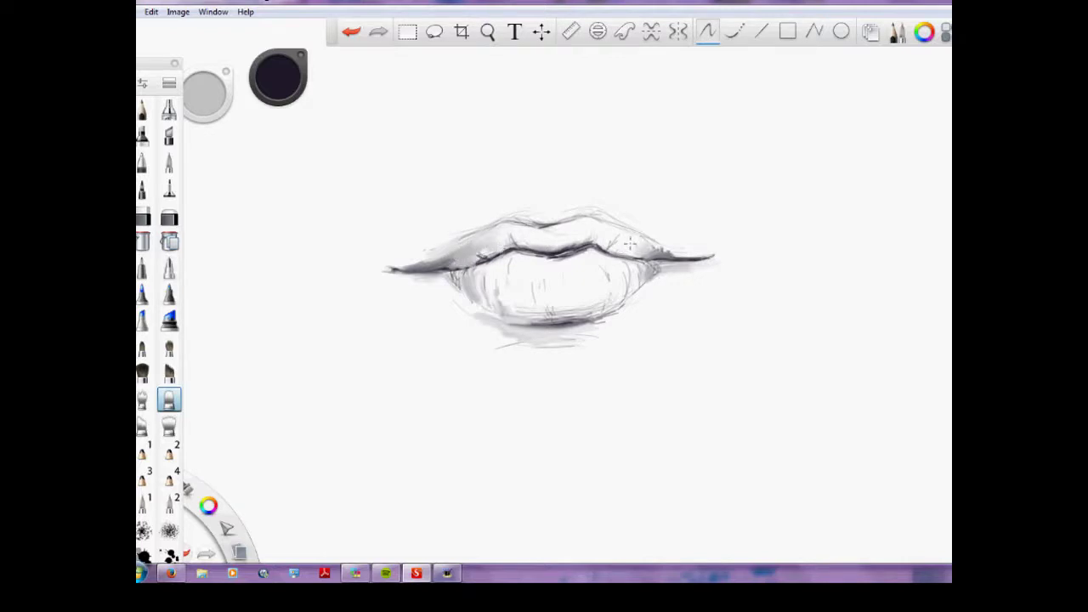
Step: Darken both mouth corners with the Pencil, undoing the stray white spot near one corner
{"action": "left_click", "coordinate": [145, 110]}
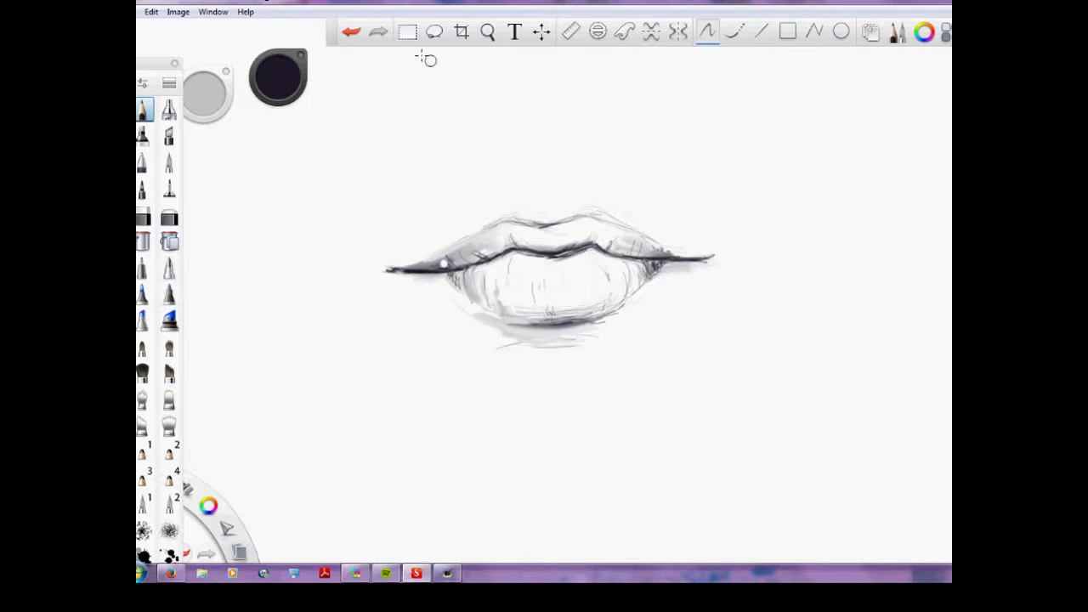
{"action": "left_click", "coordinate": [351, 34]}
{"action": "left_click_drag", "start_coordinate": [453, 265], "coordinate": [446, 267]}
Step: Darken the line between the lips and the lower lip's bottom edge with the Pencil, and smudge the shadow beneath the lower lip
{"action": "left_click", "coordinate": [169, 400]}
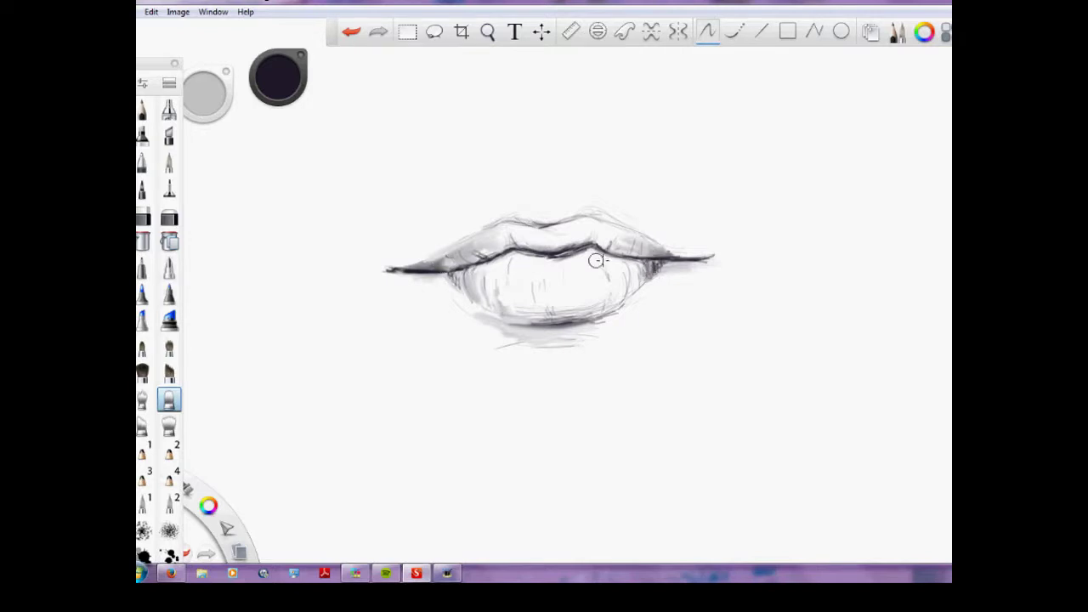
{"action": "left_click", "coordinate": [143, 109]}
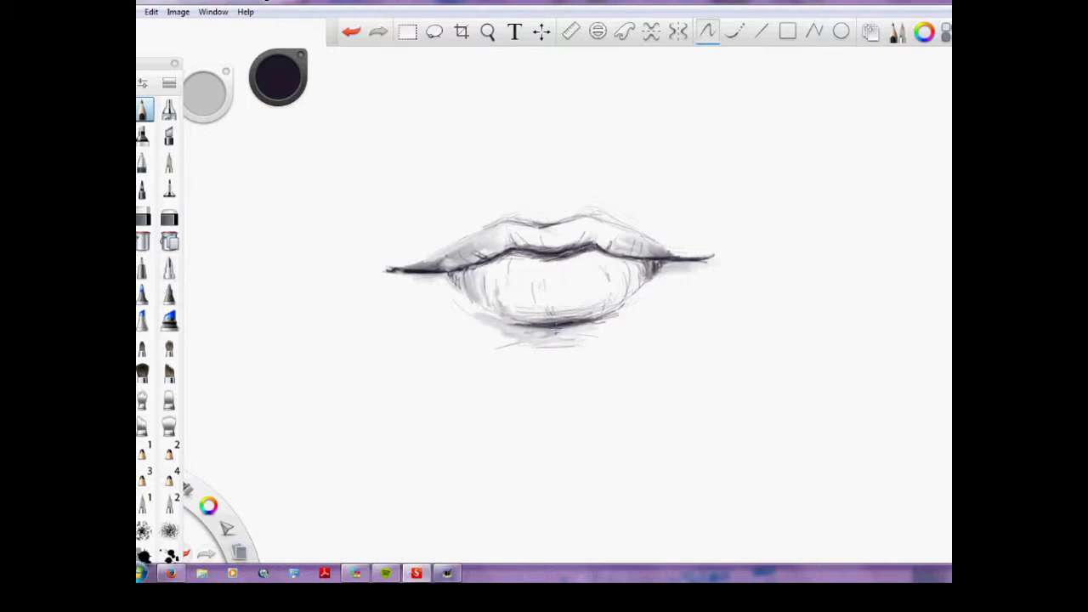
{"action": "mouse_move", "coordinate": [557, 332]}
{"action": "left_mouse_down"}
{"action": "mouse_move", "coordinate": [585, 325]}
{"action": "mouse_move", "coordinate": [509, 323]}
{"action": "mouse_move", "coordinate": [598, 322]}
{"action": "left_mouse_up"}
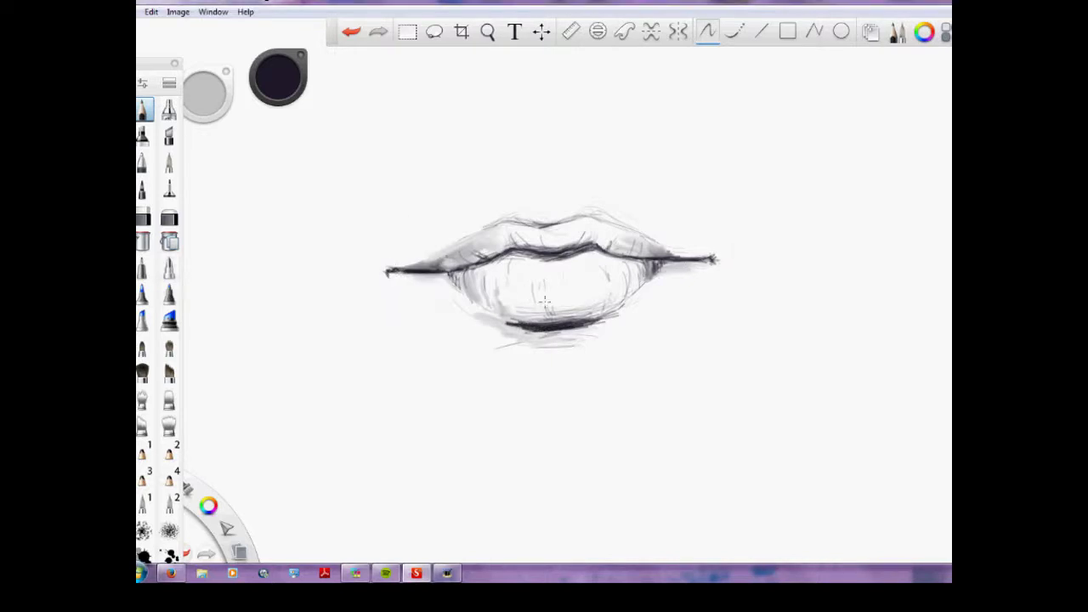
{"action": "left_click", "coordinate": [170, 399]}
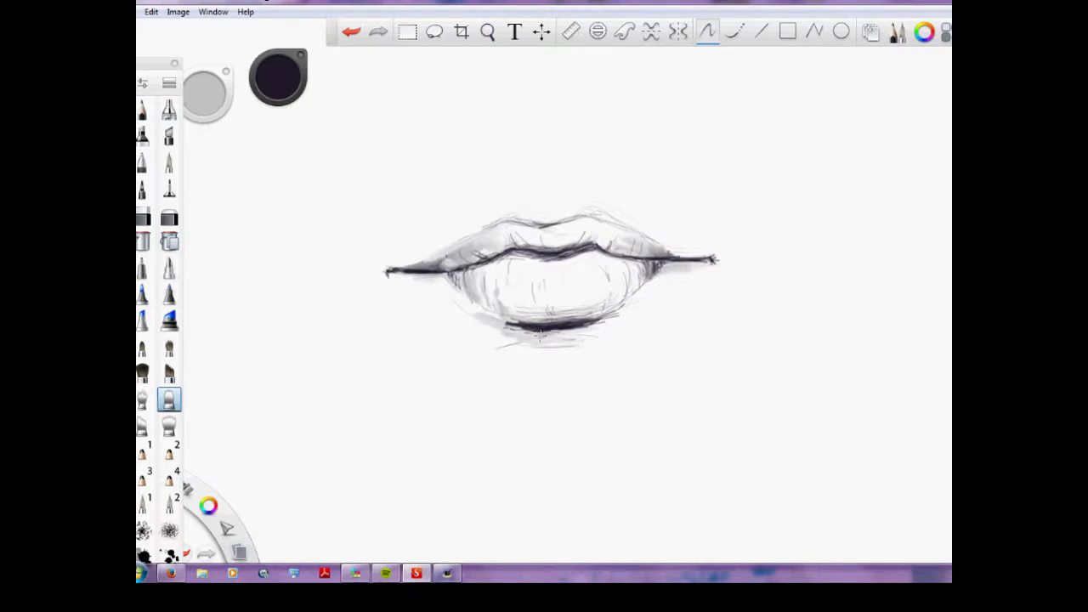
{"action": "mouse_move", "coordinate": [513, 330]}
{"action": "left_mouse_down"}
{"action": "mouse_move", "coordinate": [584, 325]}
{"action": "mouse_move", "coordinate": [547, 331]}
{"action": "mouse_move", "coordinate": [541, 345]}
{"action": "mouse_move", "coordinate": [569, 334]}
{"action": "mouse_move", "coordinate": [549, 346]}
{"action": "mouse_move", "coordinate": [502, 324]}
{"action": "mouse_move", "coordinate": [569, 333]}
{"action": "mouse_move", "coordinate": [519, 336]}
{"action": "mouse_move", "coordinate": [484, 321]}
{"action": "mouse_move", "coordinate": [573, 334]}
{"action": "mouse_move", "coordinate": [620, 320]}
{"action": "left_mouse_up"}
Step: Paint a short, thick dark vertical stroke just above the upper lip's central dip with an enlarged brush
{"action": "left_click", "coordinate": [142, 372]}
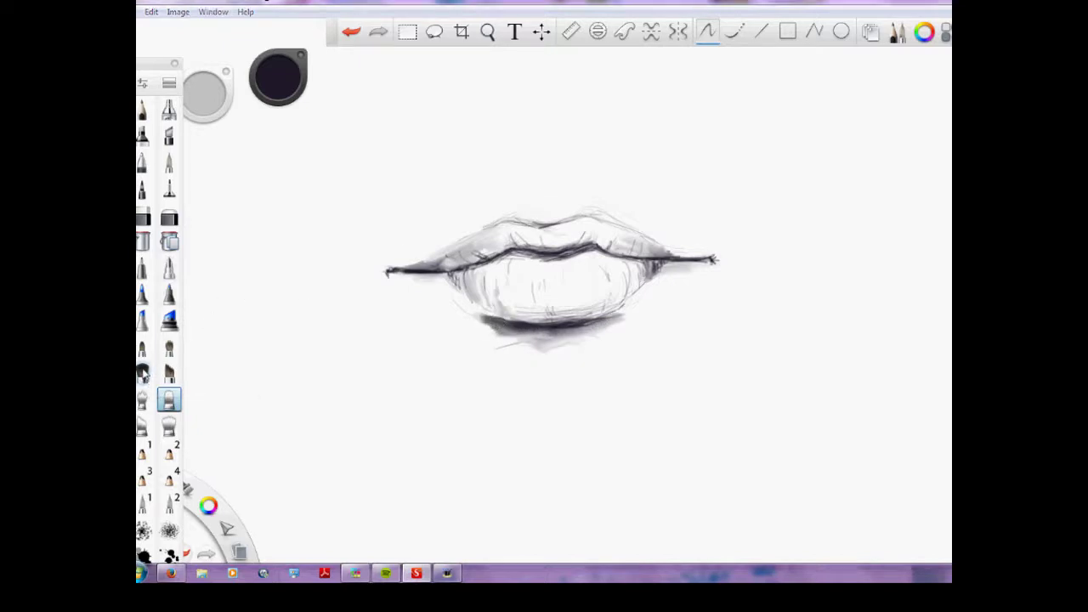
{"action": "left_click", "coordinate": [169, 161]}
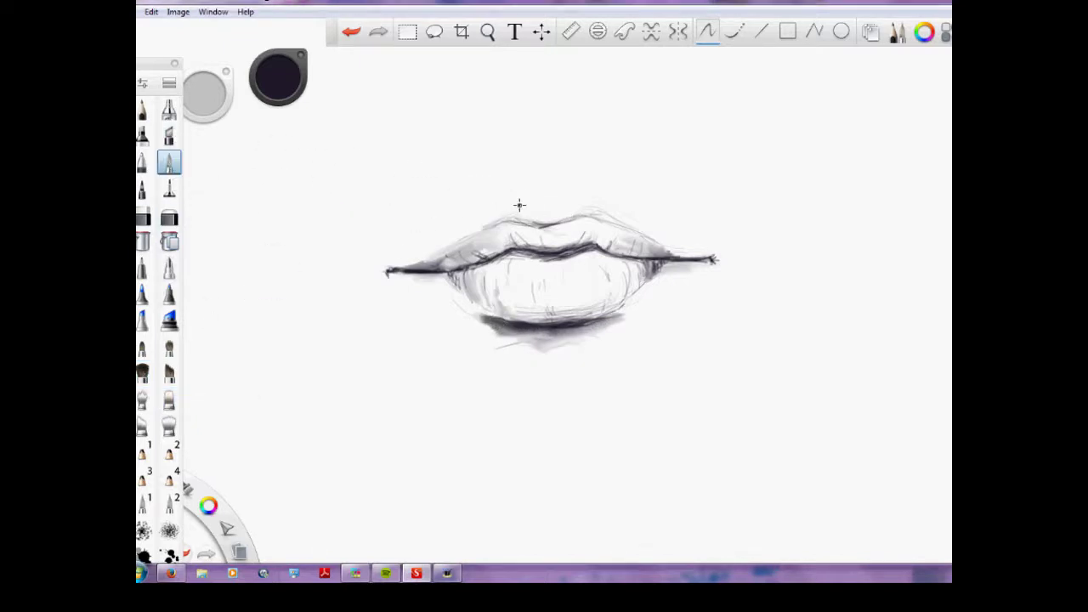
{"action": "mouse_move", "coordinate": [222, 109]}
{"action": "left_mouse_down"}
{"action": "mouse_move", "coordinate": [241, 131]}
{"action": "mouse_move", "coordinate": [214, 105]}
{"action": "left_mouse_up"}
{"action": "scroll", "coordinate": [237, 107], "scroll_direction": "up", "scroll_amount": 2}
{"action": "left_click", "coordinate": [216, 111]}
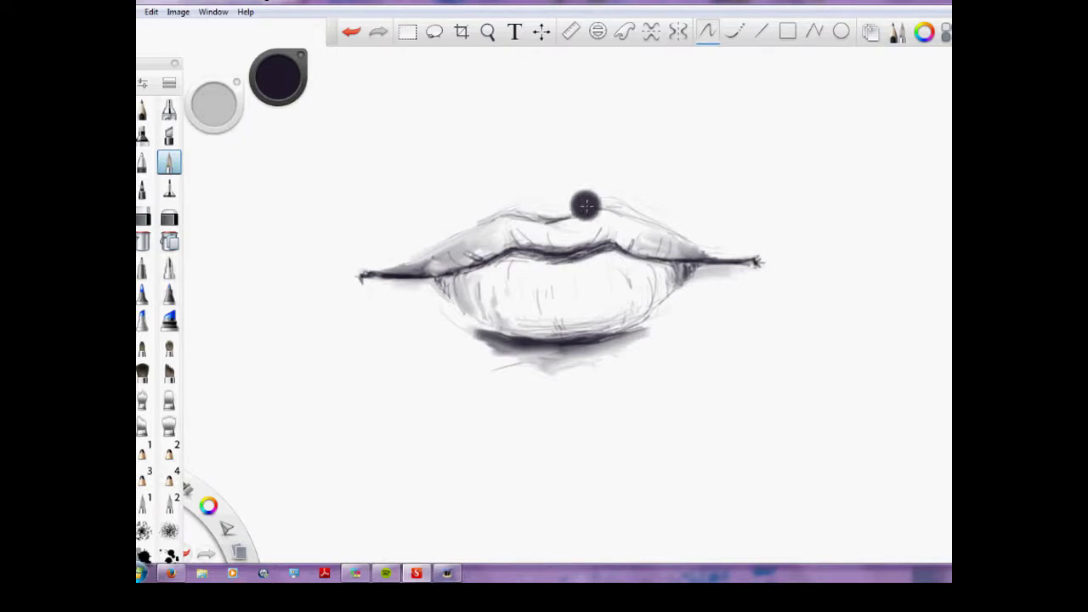
{"action": "left_click_drag", "start_coordinate": [553, 156], "coordinate": [561, 185]}
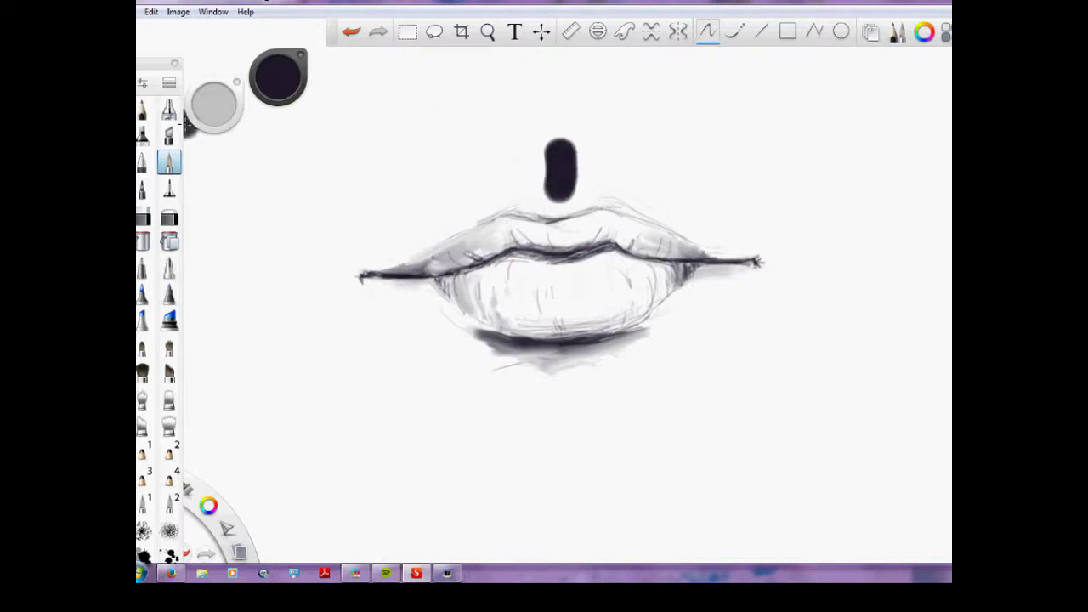
Step: Smudge the dark stroke above the upper lip upwards and outwards into a grey philtrum shadow, and soften the shadow below the lower lip
{"action": "left_click", "coordinate": [168, 400]}
{"action": "mouse_move", "coordinate": [550, 160]}
{"action": "left_mouse_down"}
{"action": "mouse_move", "coordinate": [555, 145]}
{"action": "mouse_move", "coordinate": [556, 182]}
{"action": "mouse_move", "coordinate": [547, 137]}
{"action": "mouse_move", "coordinate": [568, 109]}
{"action": "mouse_move", "coordinate": [557, 194]}
{"action": "mouse_move", "coordinate": [539, 129]}
{"action": "mouse_move", "coordinate": [555, 191]}
{"action": "mouse_move", "coordinate": [566, 102]}
{"action": "mouse_move", "coordinate": [575, 168]}
{"action": "mouse_move", "coordinate": [559, 152]}
{"action": "mouse_move", "coordinate": [564, 174]}
{"action": "mouse_move", "coordinate": [564, 106]}
{"action": "mouse_move", "coordinate": [573, 178]}
{"action": "mouse_move", "coordinate": [555, 197]}
{"action": "mouse_move", "coordinate": [545, 136]}
{"action": "mouse_move", "coordinate": [566, 118]}
{"action": "mouse_move", "coordinate": [576, 177]}
{"action": "mouse_move", "coordinate": [589, 110]}
{"action": "left_mouse_up"}
{"action": "left_click_drag", "start_coordinate": [543, 190], "coordinate": [580, 92]}
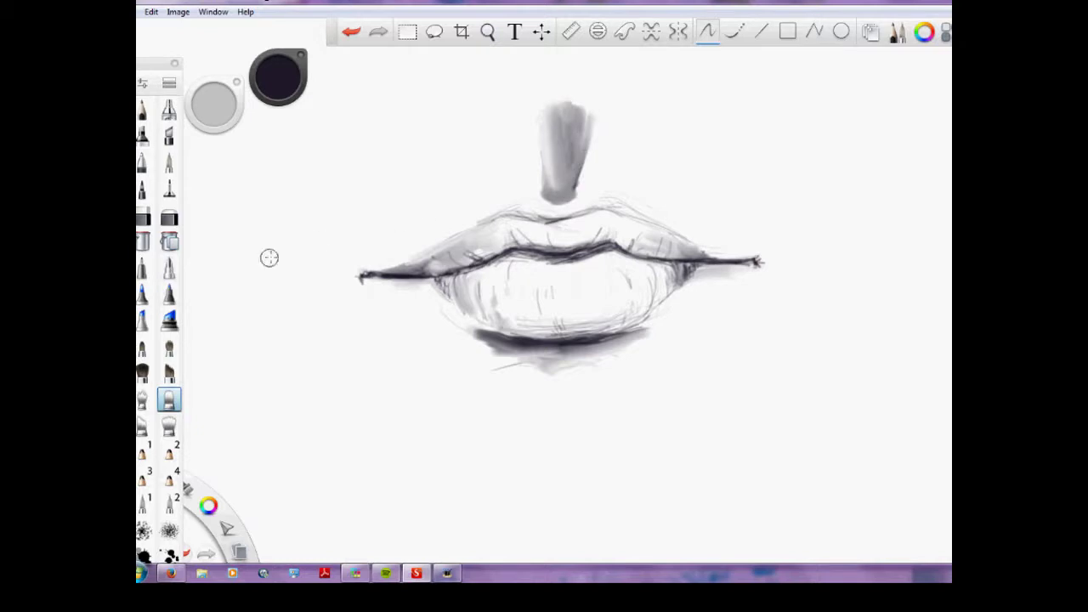
{"action": "mouse_move", "coordinate": [581, 178]}
{"action": "left_mouse_down"}
{"action": "mouse_move", "coordinate": [544, 119]}
{"action": "mouse_move", "coordinate": [566, 151]}
{"action": "left_mouse_up"}
{"action": "left_click_drag", "start_coordinate": [558, 363], "coordinate": [568, 375]}
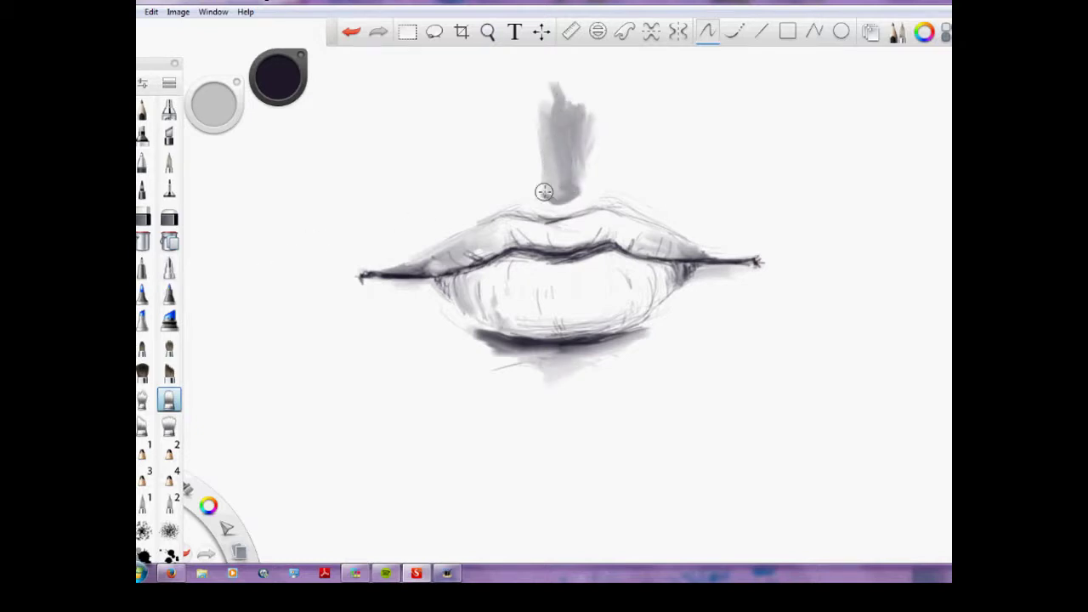
{"action": "left_click_drag", "start_coordinate": [540, 188], "coordinate": [540, 172]}
{"action": "mouse_move", "coordinate": [558, 118]}
{"action": "left_mouse_down"}
{"action": "mouse_move", "coordinate": [574, 188]}
{"action": "mouse_move", "coordinate": [596, 161]}
{"action": "mouse_move", "coordinate": [571, 151]}
{"action": "left_mouse_up"}
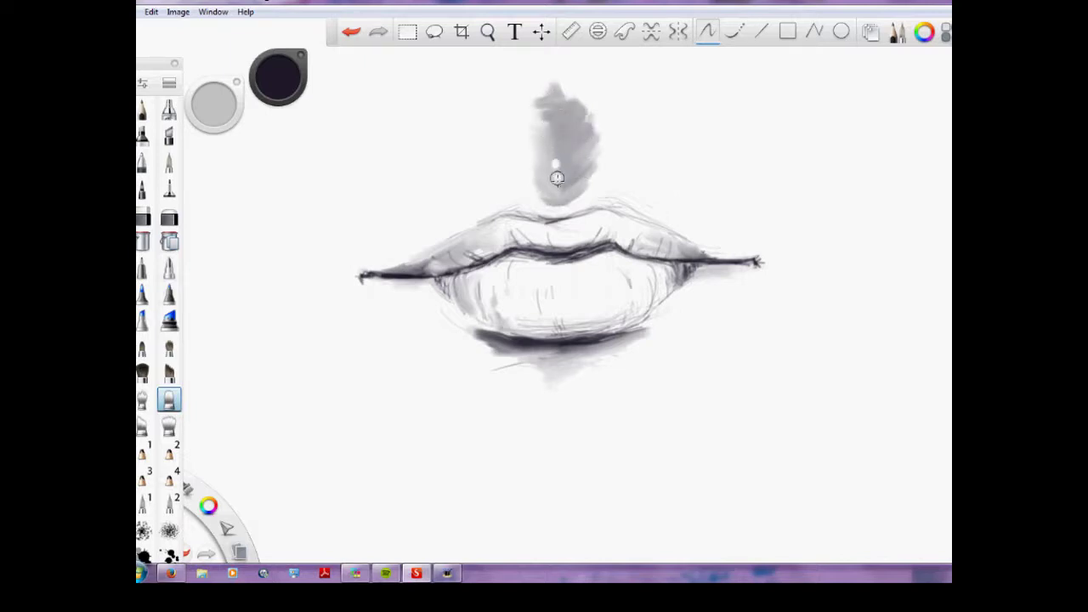
Step: Lighten the middle of the philtrum shadow and trim its top and side edges by smudging
{"action": "left_click_drag", "start_coordinate": [556, 175], "coordinate": [549, 113]}
{"action": "mouse_move", "coordinate": [568, 155]}
{"action": "left_mouse_down"}
{"action": "mouse_move", "coordinate": [559, 179]}
{"action": "mouse_move", "coordinate": [549, 111]}
{"action": "mouse_move", "coordinate": [577, 157]}
{"action": "mouse_move", "coordinate": [571, 90]}
{"action": "mouse_move", "coordinate": [539, 98]}
{"action": "mouse_move", "coordinate": [568, 97]}
{"action": "mouse_move", "coordinate": [549, 89]}
{"action": "mouse_move", "coordinate": [562, 90]}
{"action": "left_mouse_up"}
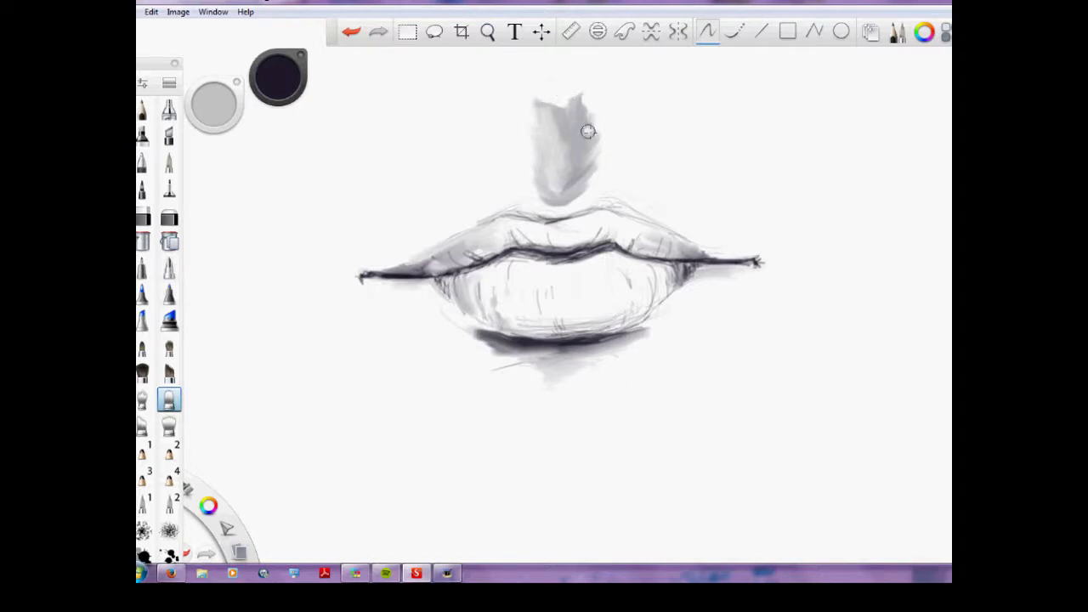
{"action": "mouse_move", "coordinate": [588, 131]}
{"action": "left_mouse_down"}
{"action": "mouse_move", "coordinate": [554, 112]}
{"action": "mouse_move", "coordinate": [575, 95]}
{"action": "mouse_move", "coordinate": [590, 156]}
{"action": "left_mouse_up"}
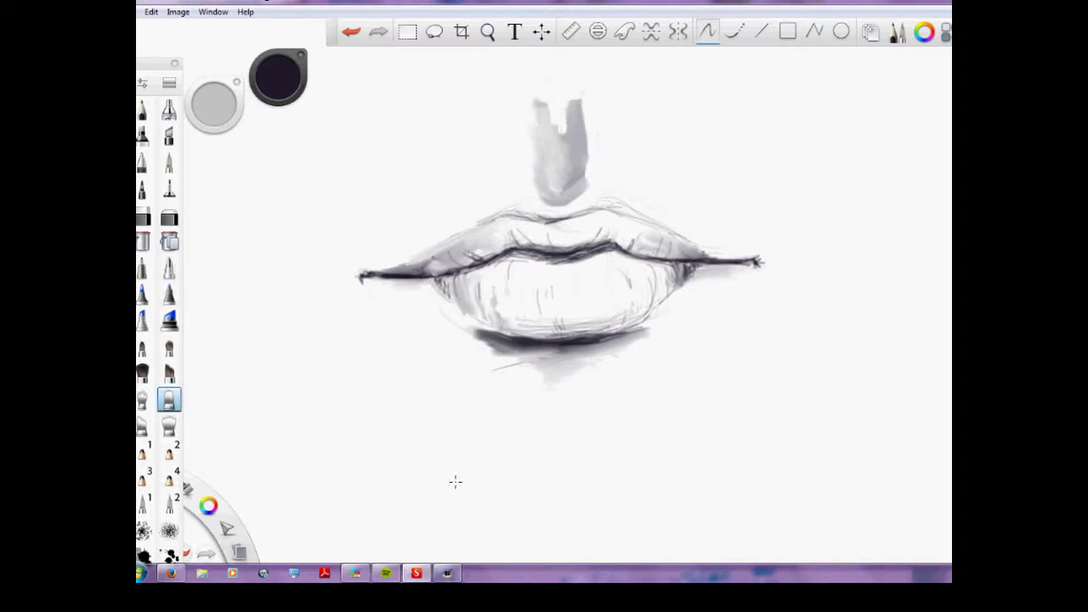
{"action": "mouse_move", "coordinate": [563, 114]}
{"action": "left_mouse_down"}
{"action": "mouse_move", "coordinate": [563, 146]}
{"action": "mouse_move", "coordinate": [574, 126]}
{"action": "mouse_move", "coordinate": [562, 186]}
{"action": "mouse_move", "coordinate": [549, 187]}
{"action": "mouse_move", "coordinate": [562, 179]}
{"action": "mouse_move", "coordinate": [537, 138]}
{"action": "mouse_move", "coordinate": [538, 105]}
{"action": "left_mouse_up"}
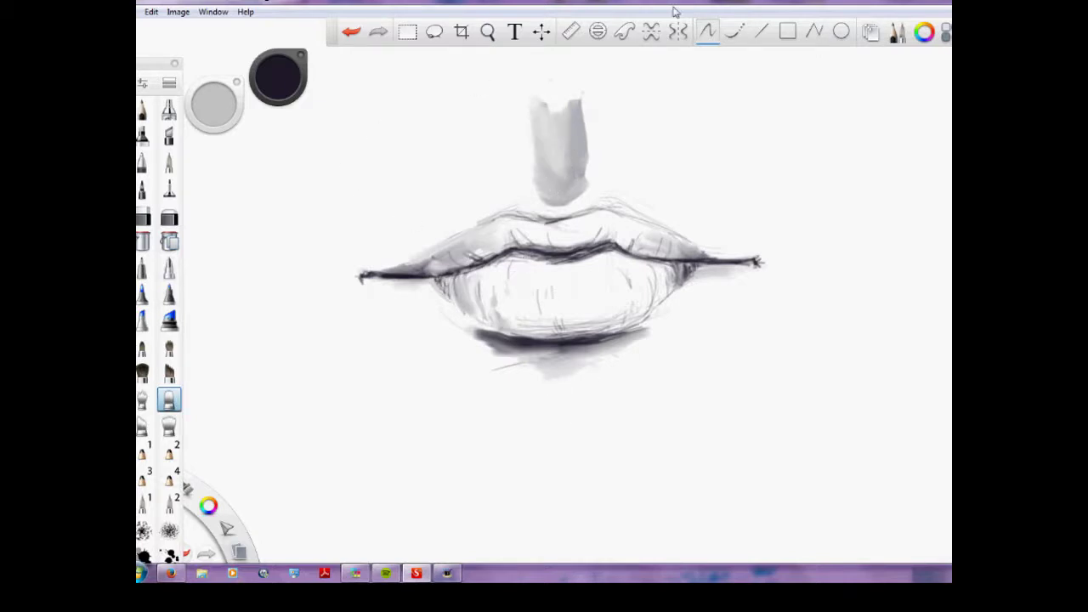
Step: Paint a base layer of the Copic colour R00 Pinkish White over the upper and lower lips
{"action": "left_click", "coordinate": [946, 32]}
{"action": "left_click_drag", "start_coordinate": [925, 108], "coordinate": [827, 73]}
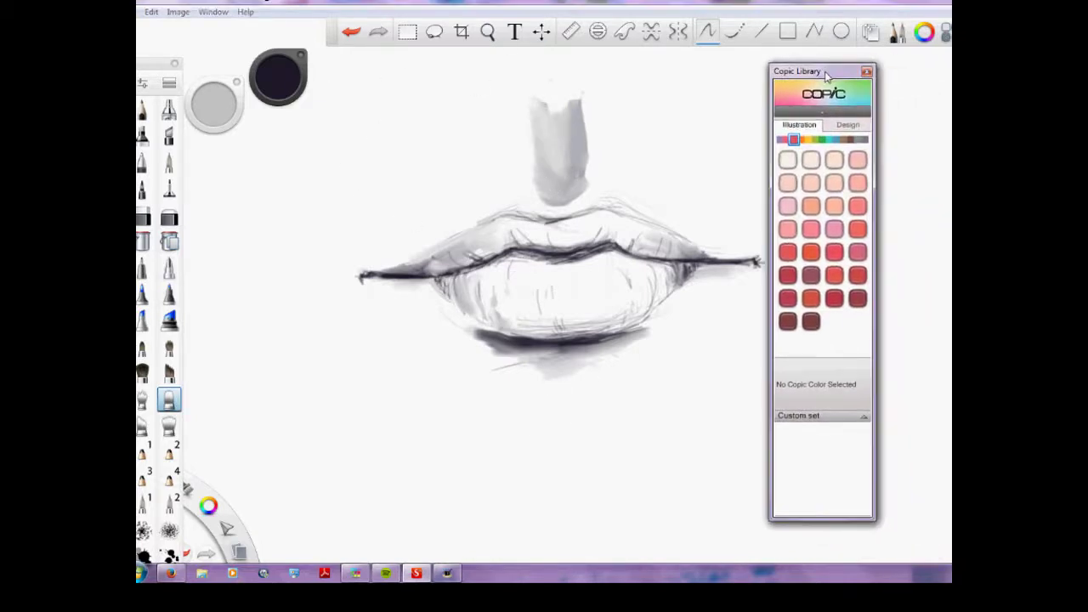
{"action": "left_click", "coordinate": [835, 162]}
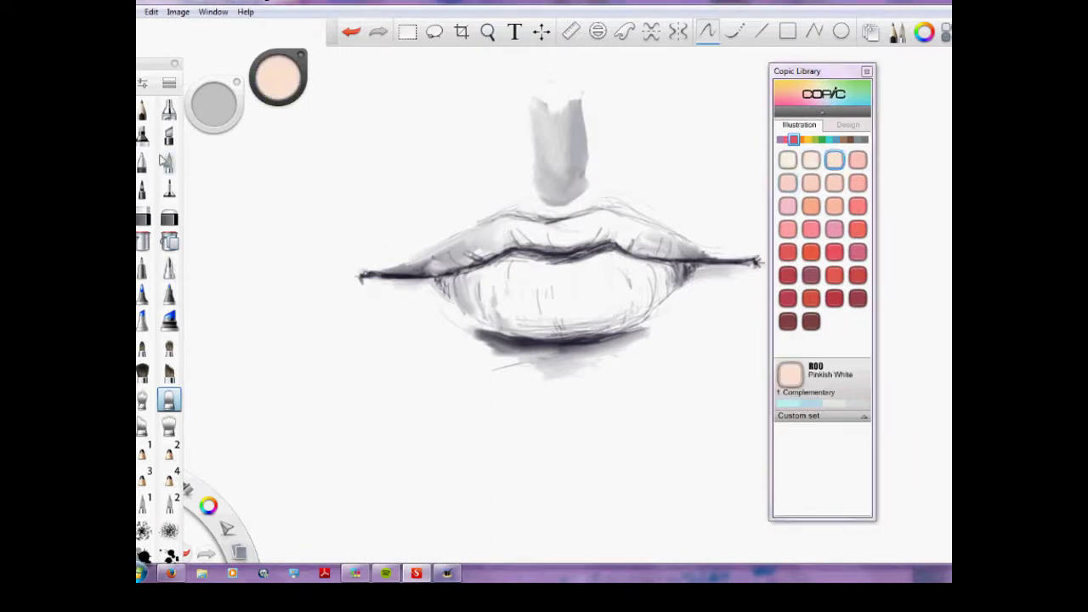
{"action": "left_click", "coordinate": [142, 319]}
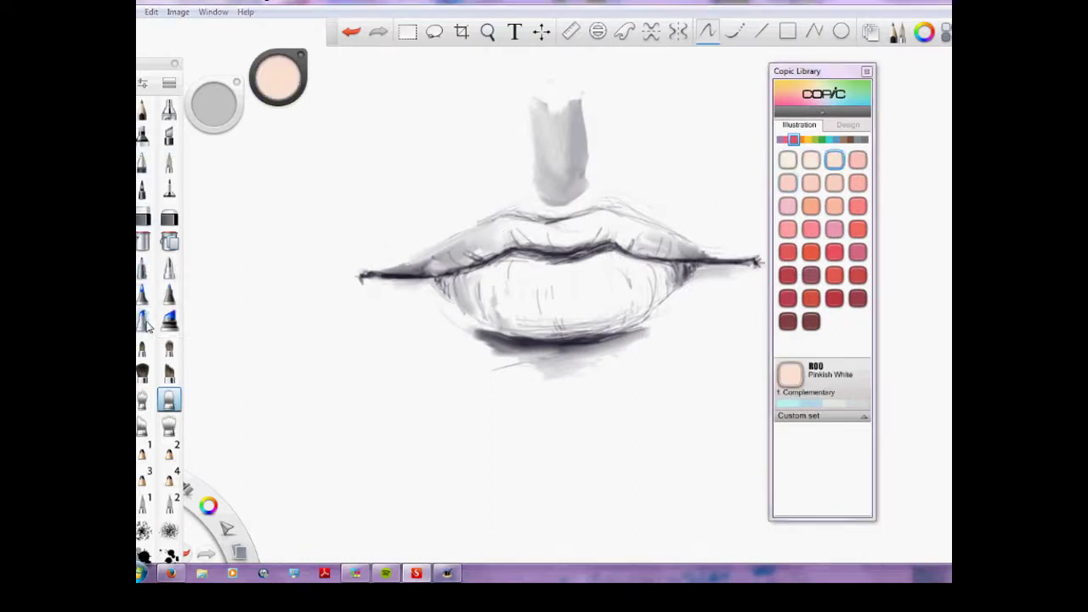
{"action": "mouse_move", "coordinate": [509, 217]}
{"action": "left_mouse_down"}
{"action": "mouse_move", "coordinate": [488, 245]}
{"action": "mouse_move", "coordinate": [437, 264]}
{"action": "mouse_move", "coordinate": [496, 237]}
{"action": "mouse_move", "coordinate": [485, 249]}
{"action": "mouse_move", "coordinate": [532, 236]}
{"action": "mouse_move", "coordinate": [519, 224]}
{"action": "mouse_move", "coordinate": [545, 243]}
{"action": "mouse_move", "coordinate": [579, 224]}
{"action": "mouse_move", "coordinate": [639, 246]}
{"action": "left_mouse_up"}
{"action": "mouse_move", "coordinate": [487, 316]}
{"action": "left_mouse_down"}
{"action": "mouse_move", "coordinate": [605, 297]}
{"action": "mouse_move", "coordinate": [527, 277]}
{"action": "mouse_move", "coordinate": [568, 261]}
{"action": "mouse_move", "coordinate": [599, 325]}
{"action": "mouse_move", "coordinate": [669, 281]}
{"action": "left_mouse_up"}
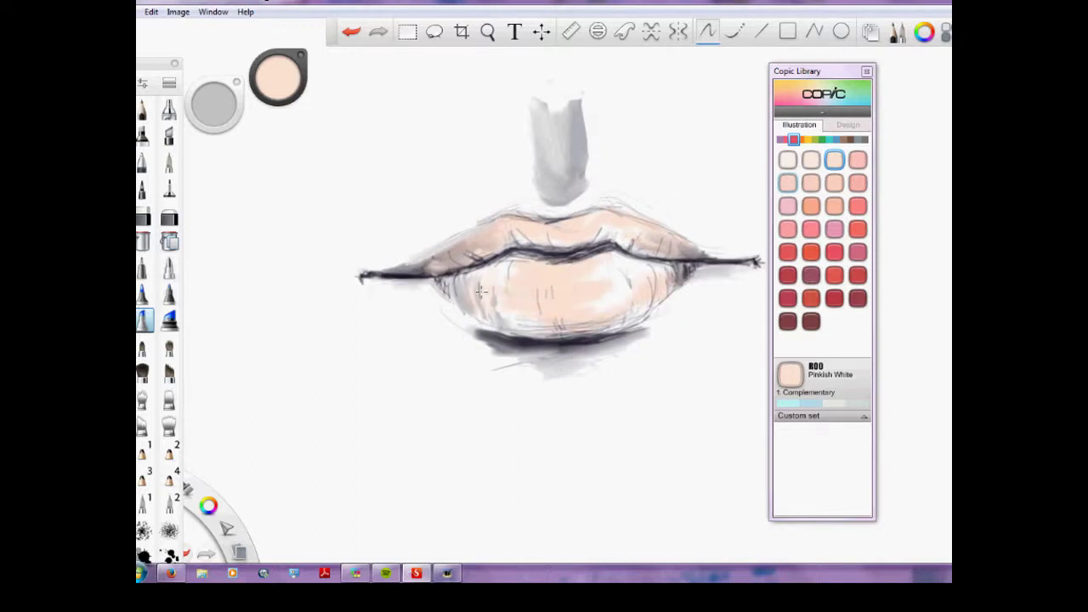
Step: Layer R12 Light Tea Rose over the upper lip, the sides of the lower lip and the shadow beneath it
{"action": "left_click", "coordinate": [834, 206]}
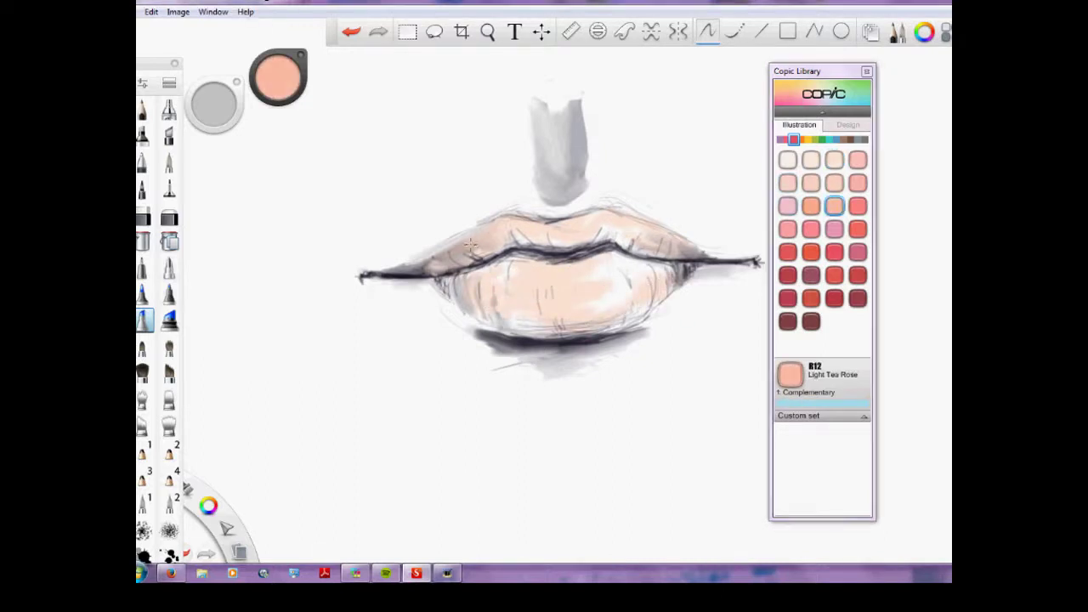
{"action": "mouse_move", "coordinate": [587, 223]}
{"action": "left_mouse_down"}
{"action": "mouse_move", "coordinate": [540, 245]}
{"action": "mouse_move", "coordinate": [582, 222]}
{"action": "mouse_move", "coordinate": [611, 233]}
{"action": "mouse_move", "coordinate": [567, 225]}
{"action": "mouse_move", "coordinate": [639, 247]}
{"action": "left_mouse_up"}
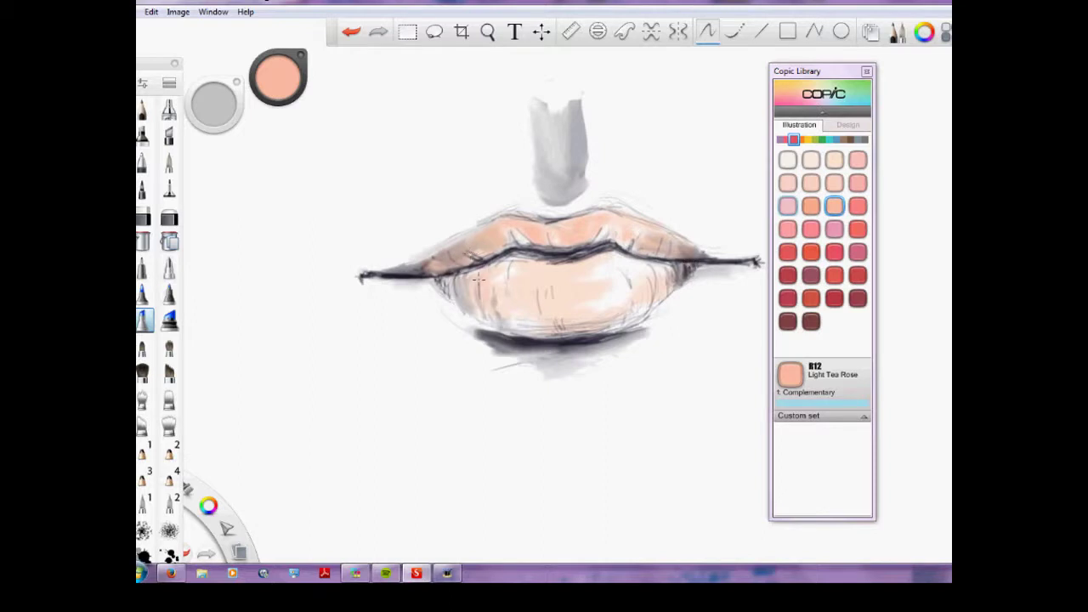
{"action": "mouse_move", "coordinate": [479, 278]}
{"action": "left_mouse_down"}
{"action": "mouse_move", "coordinate": [448, 295]}
{"action": "mouse_move", "coordinate": [480, 304]}
{"action": "left_mouse_up"}
{"action": "left_click_drag", "start_coordinate": [662, 264], "coordinate": [629, 313]}
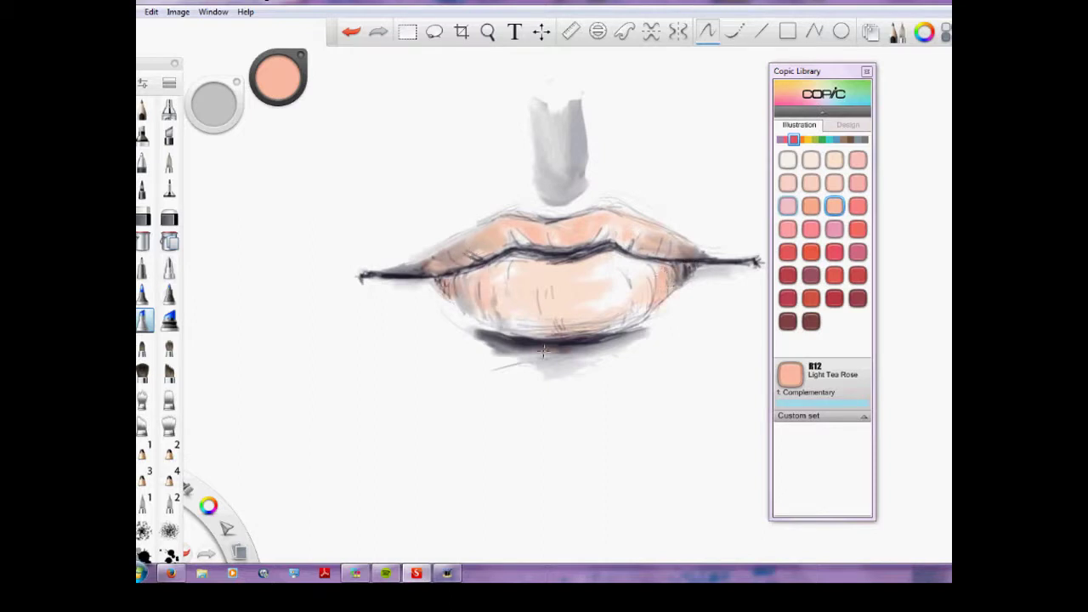
{"action": "mouse_move", "coordinate": [544, 350]}
{"action": "left_mouse_down"}
{"action": "mouse_move", "coordinate": [591, 346]}
{"action": "mouse_move", "coordinate": [562, 329]}
{"action": "mouse_move", "coordinate": [599, 276]}
{"action": "mouse_move", "coordinate": [633, 294]}
{"action": "mouse_move", "coordinate": [605, 300]}
{"action": "mouse_move", "coordinate": [630, 269]}
{"action": "mouse_move", "coordinate": [644, 269]}
{"action": "mouse_move", "coordinate": [643, 305]}
{"action": "mouse_move", "coordinate": [599, 321]}
{"action": "mouse_move", "coordinate": [590, 314]}
{"action": "mouse_move", "coordinate": [608, 264]}
{"action": "left_mouse_up"}
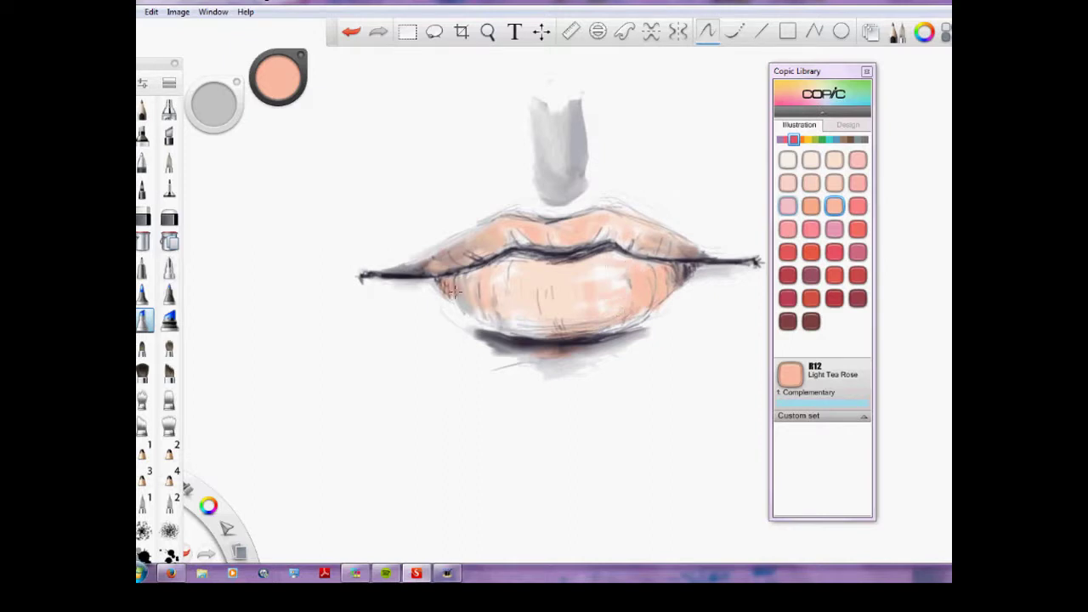
Step: Deepen the upper lip and the lower lip's upper edge with R02 Flesh
{"action": "left_click", "coordinate": [812, 205]}
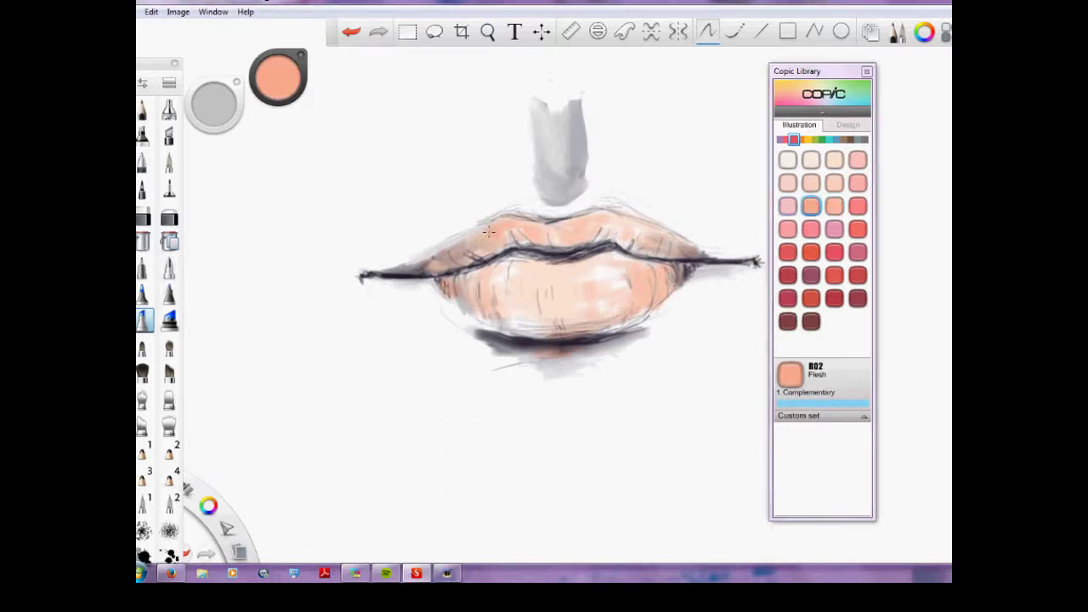
{"action": "left_click_drag", "start_coordinate": [576, 217], "coordinate": [548, 222]}
{"action": "mouse_move", "coordinate": [513, 256]}
{"action": "left_mouse_down"}
{"action": "mouse_move", "coordinate": [580, 253]}
{"action": "mouse_move", "coordinate": [575, 264]}
{"action": "mouse_move", "coordinate": [450, 278]}
{"action": "mouse_move", "coordinate": [635, 262]}
{"action": "left_mouse_up"}
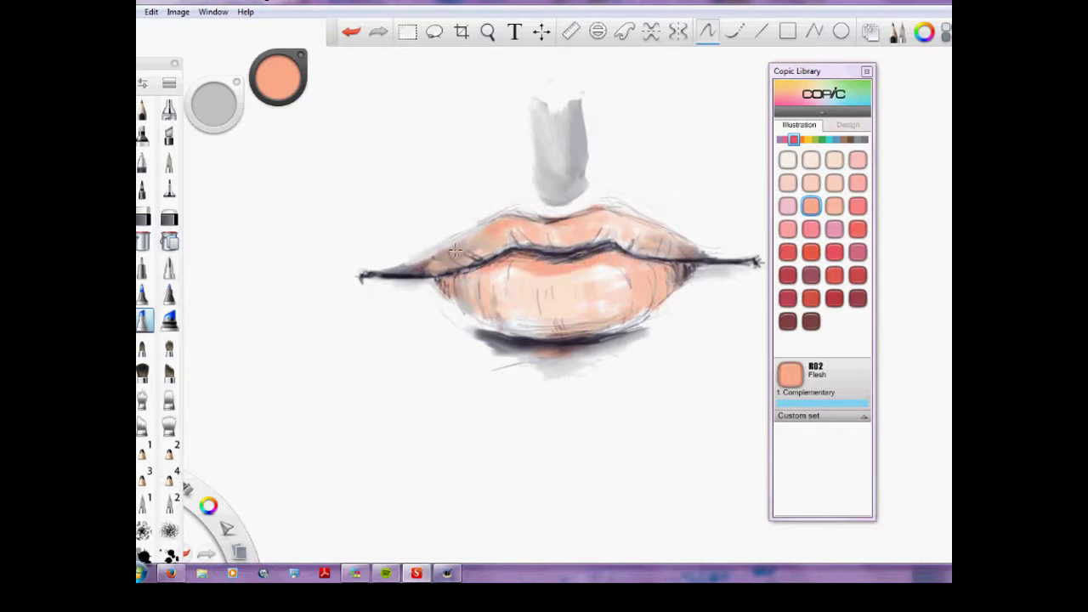
{"action": "mouse_move", "coordinate": [504, 224]}
{"action": "left_mouse_down"}
{"action": "mouse_move", "coordinate": [608, 224]}
{"action": "mouse_move", "coordinate": [649, 233]}
{"action": "left_mouse_up"}
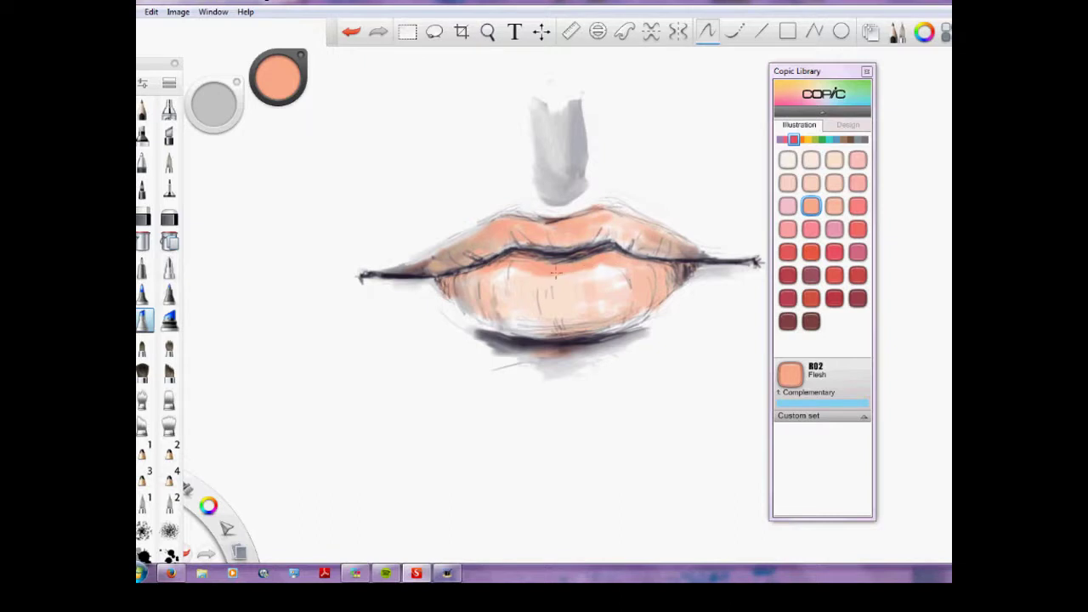
Step: Smudge the flesh tones across the lower lip into a smooth blend, picking R000 Cherry White along the way
{"action": "left_click", "coordinate": [170, 401]}
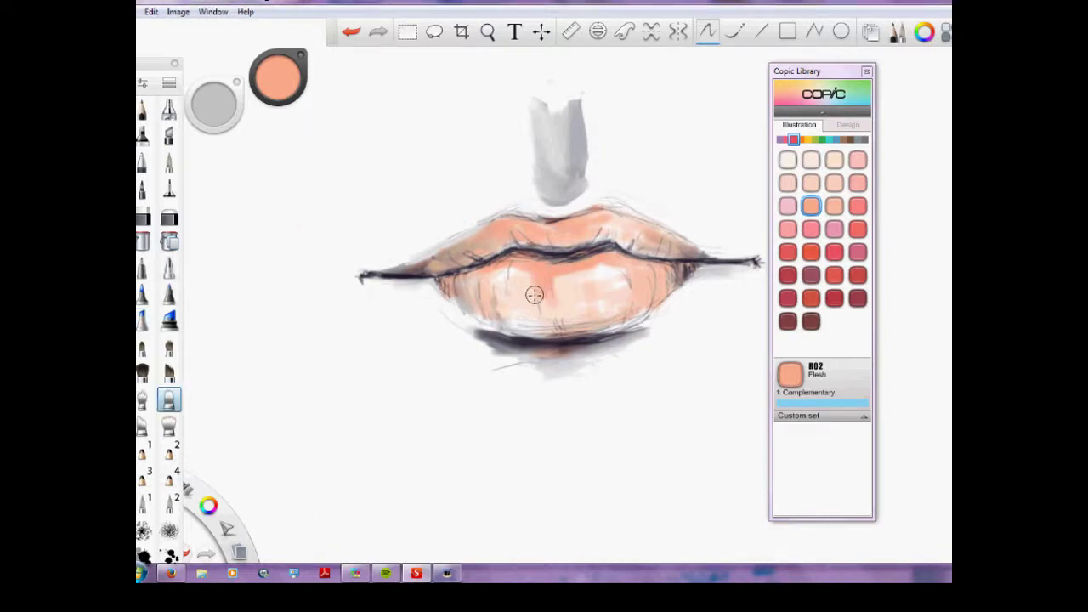
{"action": "mouse_move", "coordinate": [534, 294]}
{"action": "left_mouse_down"}
{"action": "mouse_move", "coordinate": [522, 267]}
{"action": "mouse_move", "coordinate": [501, 275]}
{"action": "mouse_move", "coordinate": [568, 272]}
{"action": "mouse_move", "coordinate": [574, 283]}
{"action": "mouse_move", "coordinate": [562, 271]}
{"action": "mouse_move", "coordinate": [603, 265]}
{"action": "mouse_move", "coordinate": [603, 290]}
{"action": "mouse_move", "coordinate": [613, 279]}
{"action": "mouse_move", "coordinate": [573, 273]}
{"action": "mouse_move", "coordinate": [560, 308]}
{"action": "mouse_move", "coordinate": [557, 275]}
{"action": "mouse_move", "coordinate": [565, 281]}
{"action": "mouse_move", "coordinate": [490, 281]}
{"action": "mouse_move", "coordinate": [495, 270]}
{"action": "mouse_move", "coordinate": [596, 257]}
{"action": "mouse_move", "coordinate": [655, 265]}
{"action": "mouse_move", "coordinate": [465, 302]}
{"action": "mouse_move", "coordinate": [456, 279]}
{"action": "mouse_move", "coordinate": [684, 274]}
{"action": "left_mouse_up"}
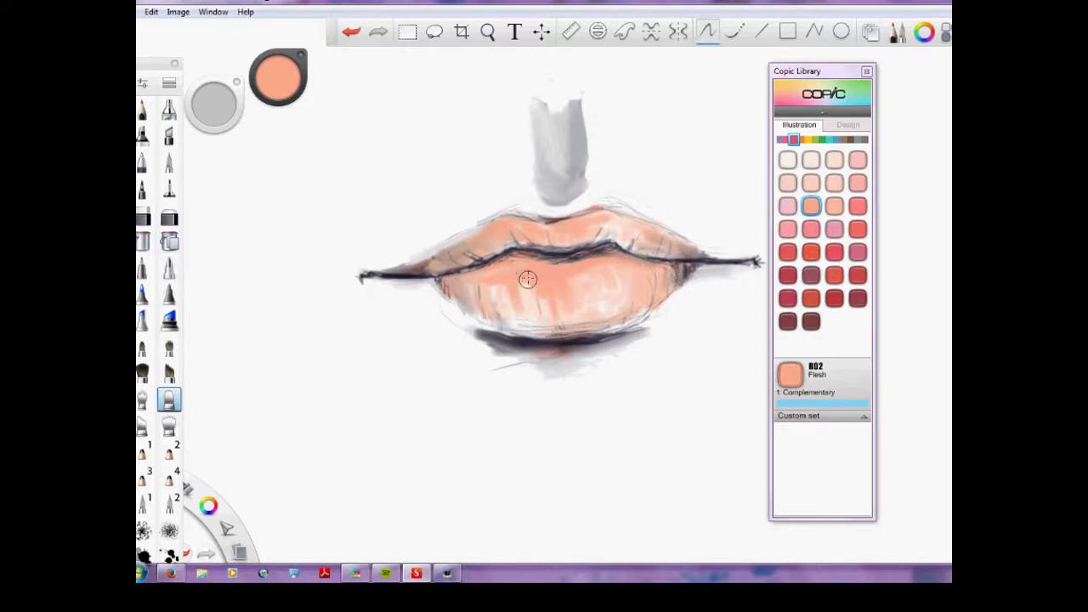
{"action": "left_click", "coordinate": [811, 160]}
{"action": "mouse_move", "coordinate": [531, 274]}
{"action": "left_mouse_down"}
{"action": "mouse_move", "coordinate": [514, 307]}
{"action": "mouse_move", "coordinate": [521, 287]}
{"action": "mouse_move", "coordinate": [505, 265]}
{"action": "left_mouse_up"}
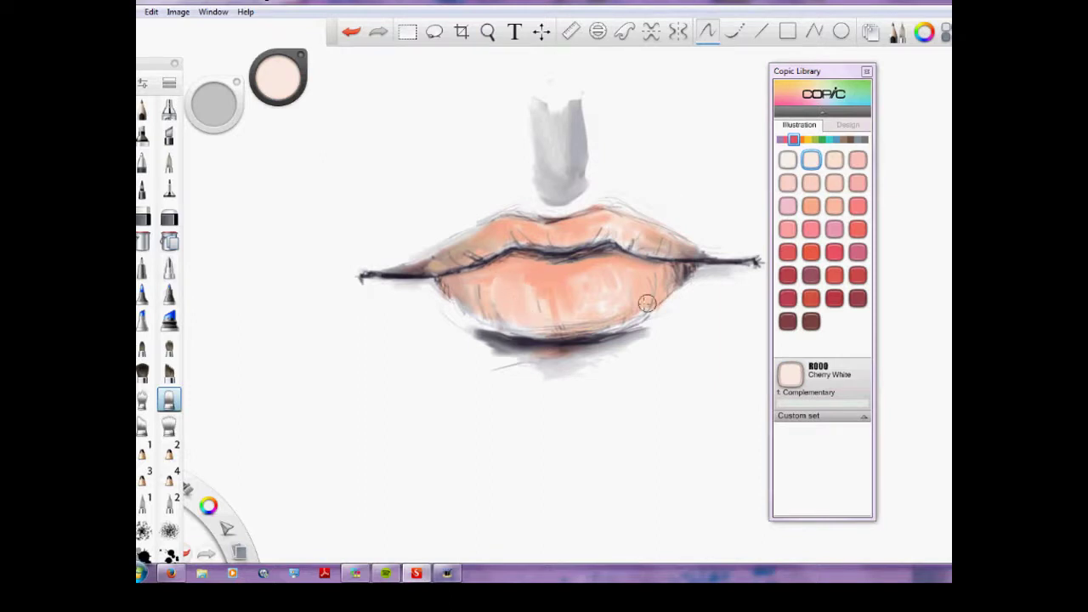
{"action": "mouse_move", "coordinate": [515, 309]}
{"action": "left_mouse_down"}
{"action": "mouse_move", "coordinate": [529, 272]}
{"action": "mouse_move", "coordinate": [663, 277]}
{"action": "mouse_move", "coordinate": [594, 266]}
{"action": "mouse_move", "coordinate": [644, 287]}
{"action": "mouse_move", "coordinate": [540, 312]}
{"action": "mouse_move", "coordinate": [546, 277]}
{"action": "left_mouse_up"}
Step: Paint R27 Cadmium Red along the upper lip's outer contour and central dip, undoing the first stroke
{"action": "left_click", "coordinate": [857, 275]}
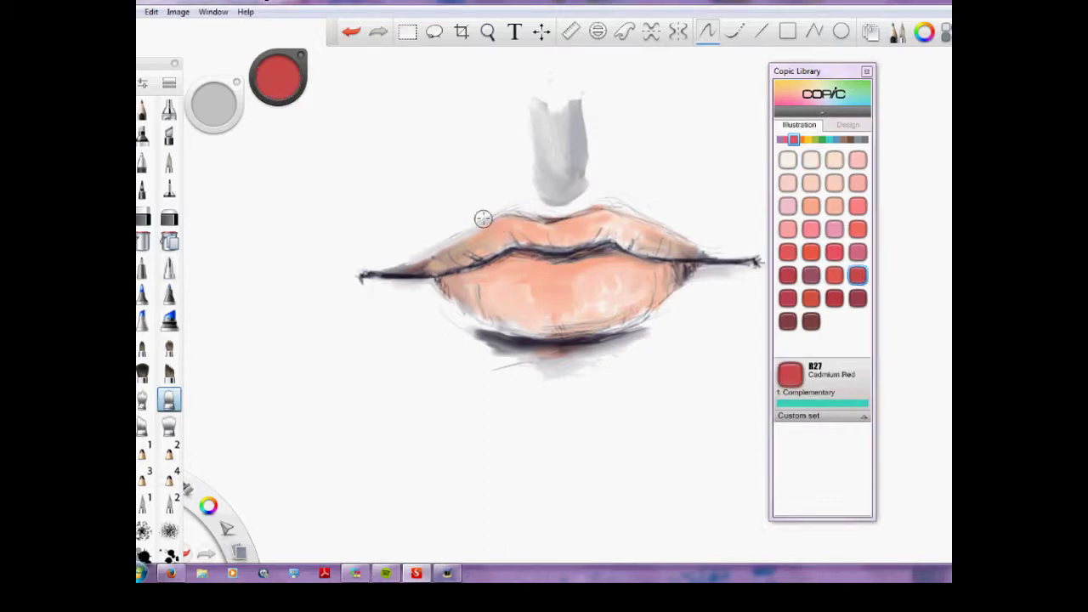
{"action": "left_click", "coordinate": [143, 320]}
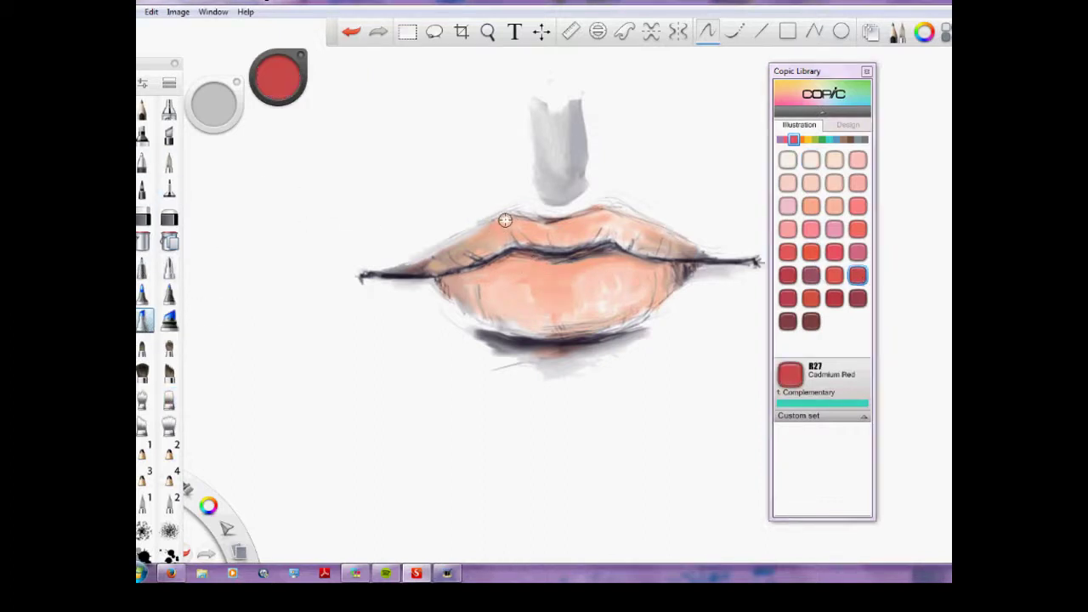
{"action": "mouse_move", "coordinate": [505, 220]}
{"action": "left_mouse_down"}
{"action": "mouse_move", "coordinate": [468, 246]}
{"action": "mouse_move", "coordinate": [505, 221]}
{"action": "mouse_move", "coordinate": [472, 225]}
{"action": "mouse_move", "coordinate": [486, 227]}
{"action": "left_mouse_up"}
{"action": "left_click", "coordinate": [351, 31]}
{"action": "left_click_drag", "start_coordinate": [526, 221], "coordinate": [539, 221]}
{"action": "left_click_drag", "start_coordinate": [435, 267], "coordinate": [493, 227]}
{"action": "mouse_move", "coordinate": [681, 245]}
{"action": "left_mouse_down"}
{"action": "mouse_move", "coordinate": [690, 258]}
{"action": "mouse_move", "coordinate": [641, 227]}
{"action": "mouse_move", "coordinate": [592, 214]}
{"action": "mouse_move", "coordinate": [578, 224]}
{"action": "mouse_move", "coordinate": [596, 214]}
{"action": "left_mouse_up"}
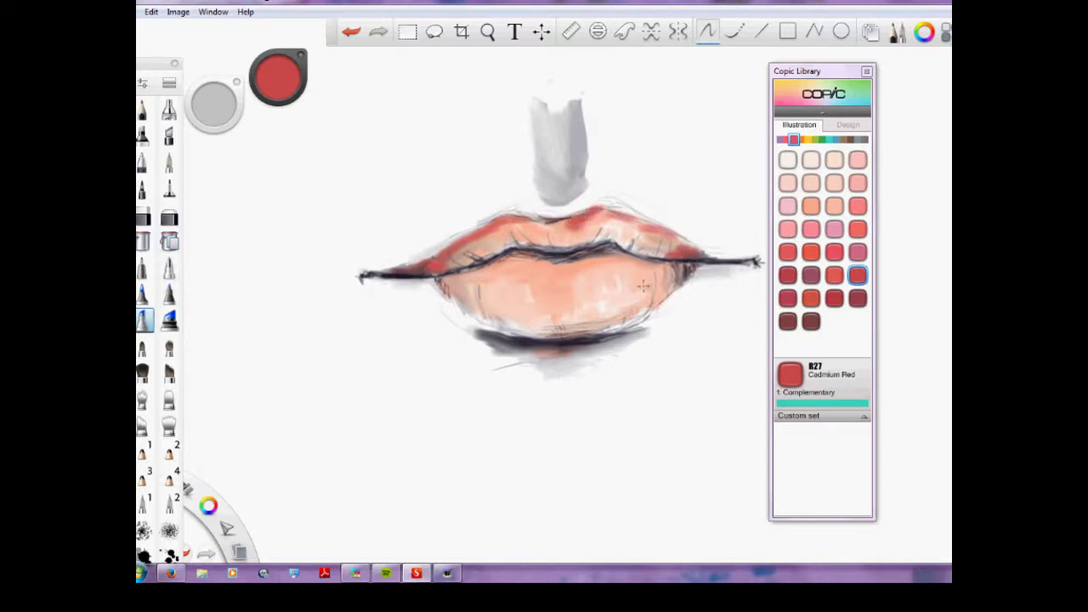
Step: Add Cadmium Red to both sides and the bottom edge of the lower lip and fill more of the upper lip
{"action": "left_click_drag", "start_coordinate": [645, 287], "coordinate": [650, 292]}
{"action": "mouse_move", "coordinate": [480, 295]}
{"action": "left_mouse_down"}
{"action": "mouse_move", "coordinate": [481, 319]}
{"action": "mouse_move", "coordinate": [472, 274]}
{"action": "left_mouse_up"}
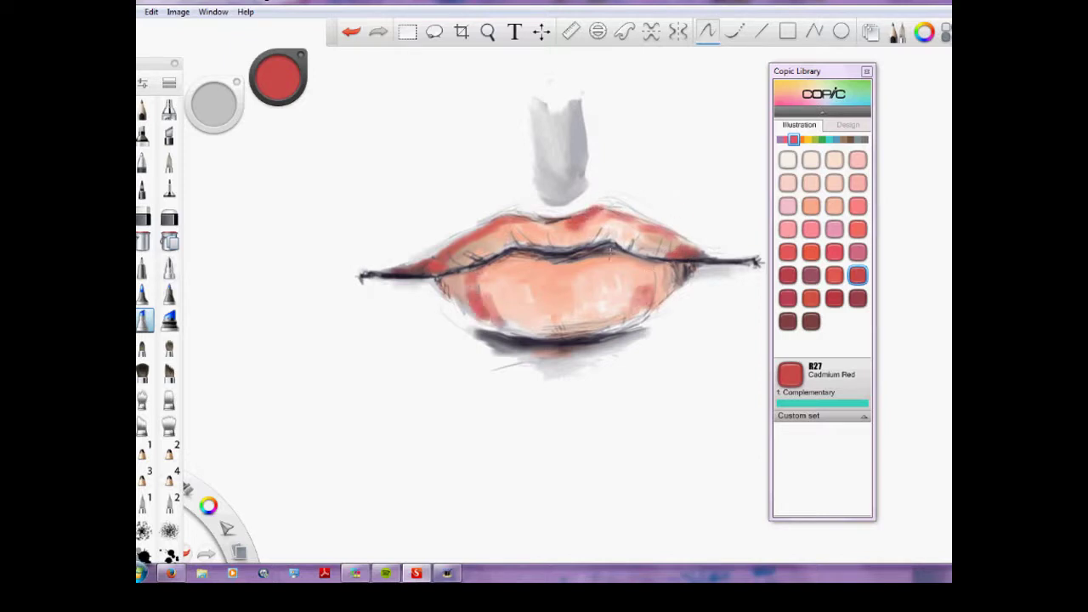
{"action": "mouse_move", "coordinate": [549, 335]}
{"action": "left_mouse_down"}
{"action": "mouse_move", "coordinate": [332, 296]}
{"action": "mouse_move", "coordinate": [480, 280]}
{"action": "mouse_move", "coordinate": [465, 277]}
{"action": "mouse_move", "coordinate": [483, 265]}
{"action": "mouse_move", "coordinate": [490, 315]}
{"action": "mouse_move", "coordinate": [505, 230]}
{"action": "mouse_move", "coordinate": [523, 228]}
{"action": "mouse_move", "coordinate": [403, 253]}
{"action": "mouse_move", "coordinate": [495, 232]}
{"action": "mouse_move", "coordinate": [473, 256]}
{"action": "mouse_move", "coordinate": [556, 226]}
{"action": "mouse_move", "coordinate": [587, 241]}
{"action": "left_mouse_up"}
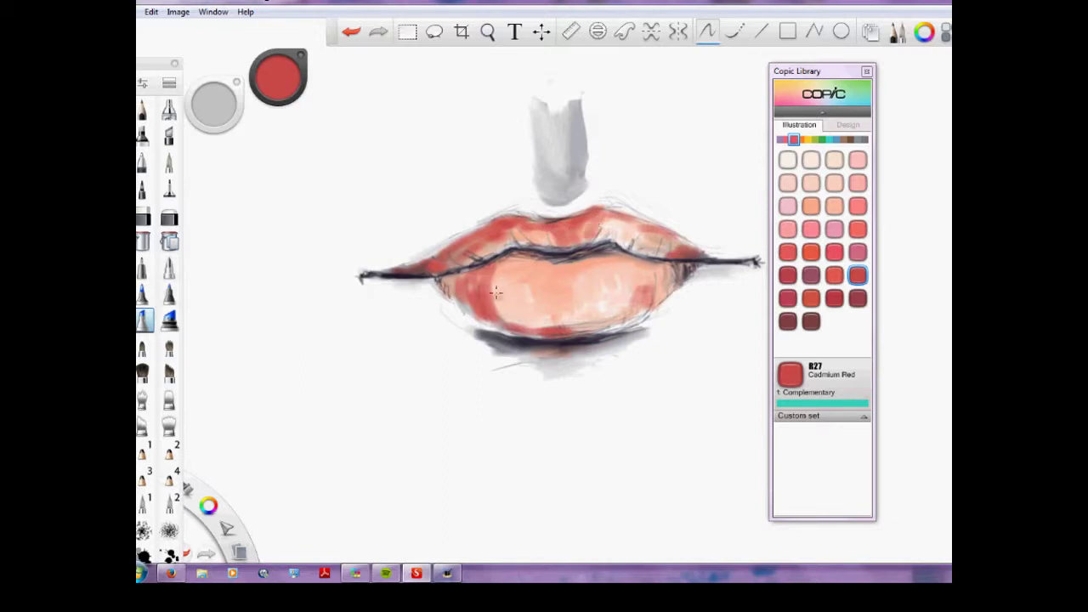
{"action": "left_click_drag", "start_coordinate": [497, 293], "coordinate": [511, 258]}
{"action": "mouse_move", "coordinate": [644, 294]}
{"action": "left_mouse_down"}
{"action": "mouse_move", "coordinate": [659, 268]}
{"action": "mouse_move", "coordinate": [643, 234]}
{"action": "mouse_move", "coordinate": [617, 219]}
{"action": "left_mouse_up"}
Step: Smudge the Cadmium Red into the flesh tones across the lower lip and the upper lip
{"action": "left_click", "coordinate": [170, 401]}
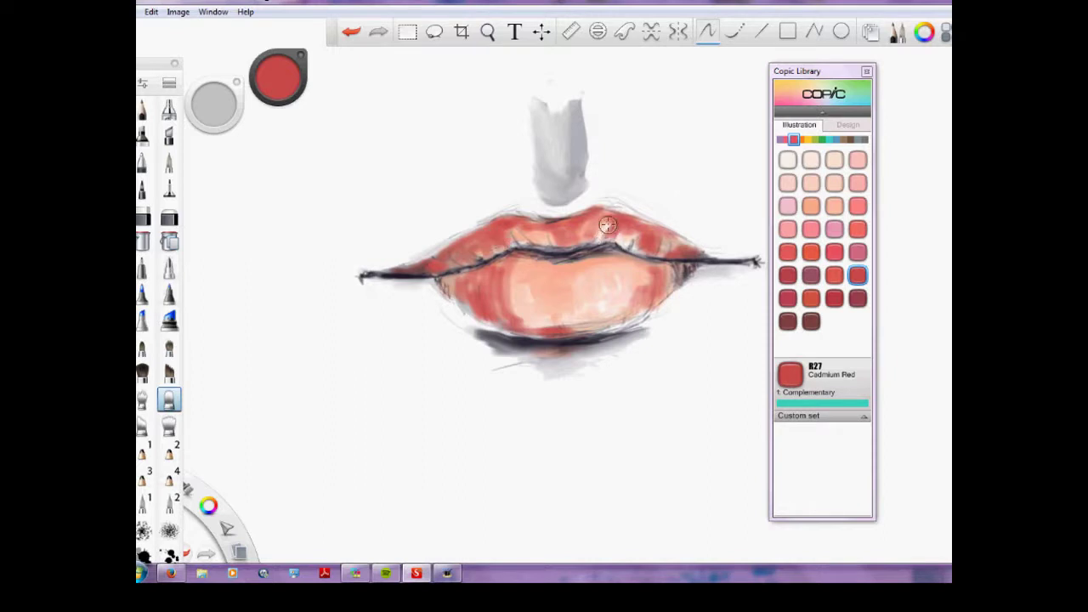
{"action": "mouse_move", "coordinate": [512, 273]}
{"action": "left_mouse_down"}
{"action": "mouse_move", "coordinate": [507, 305]}
{"action": "mouse_move", "coordinate": [570, 325]}
{"action": "mouse_move", "coordinate": [518, 321]}
{"action": "mouse_move", "coordinate": [626, 300]}
{"action": "mouse_move", "coordinate": [552, 299]}
{"action": "mouse_move", "coordinate": [543, 317]}
{"action": "mouse_move", "coordinate": [517, 296]}
{"action": "mouse_move", "coordinate": [547, 313]}
{"action": "left_mouse_up"}
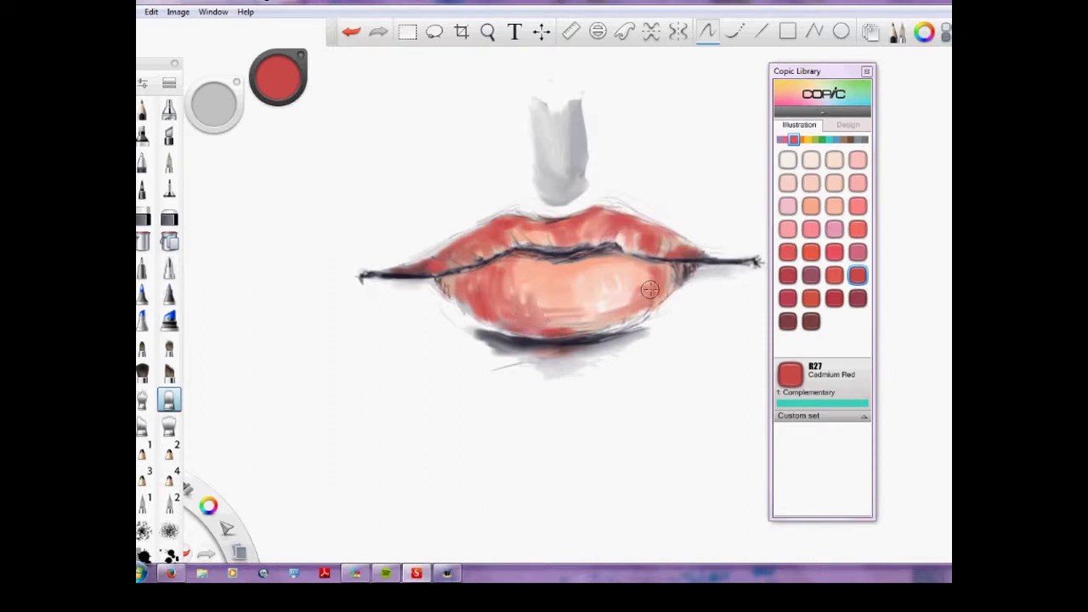
{"action": "mouse_move", "coordinate": [650, 289]}
{"action": "left_mouse_down"}
{"action": "mouse_move", "coordinate": [667, 265]}
{"action": "mouse_move", "coordinate": [636, 268]}
{"action": "left_mouse_up"}
Step: Paint R05 Salmon Red over the upper lip and across the lower lip with the Copic Medium Broad Nib
{"action": "left_click", "coordinate": [811, 251]}
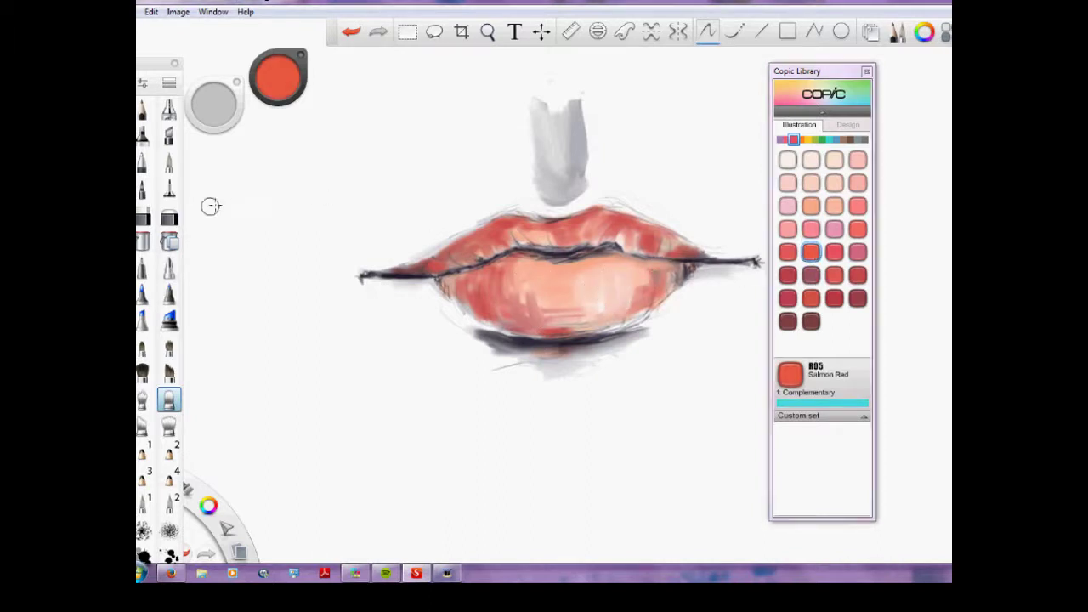
{"action": "left_click", "coordinate": [142, 320]}
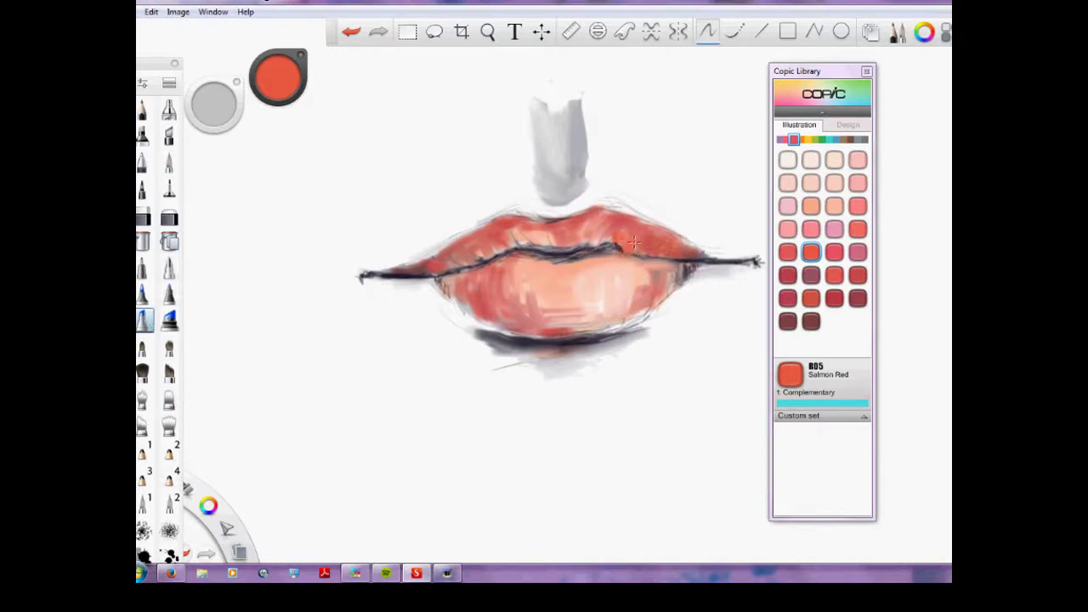
{"action": "left_click_drag", "start_coordinate": [514, 226], "coordinate": [554, 243]}
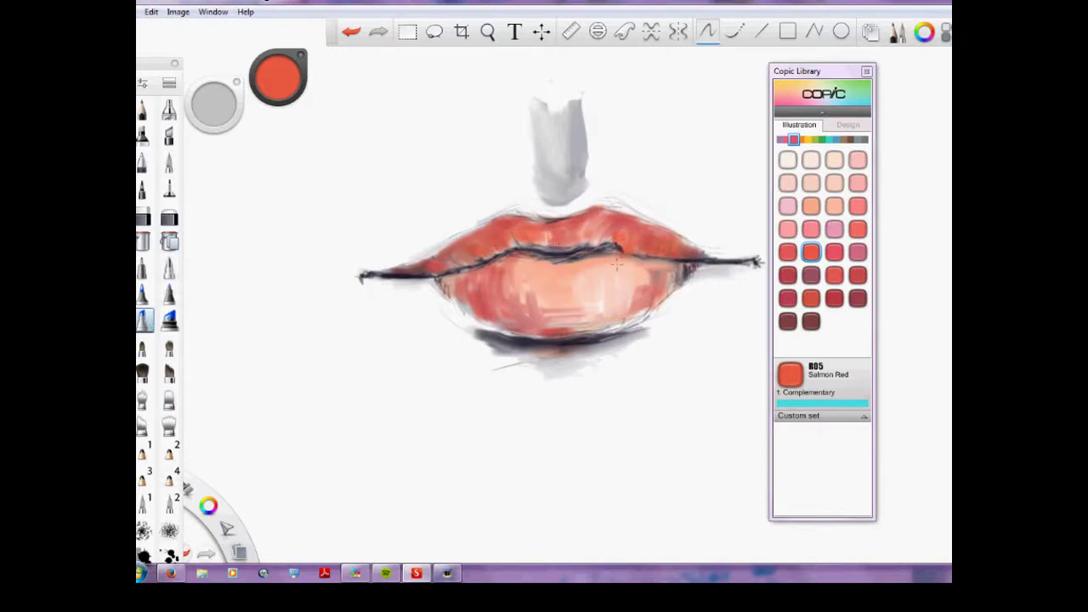
{"action": "mouse_move", "coordinate": [617, 264]}
{"action": "left_mouse_down"}
{"action": "mouse_move", "coordinate": [631, 297]}
{"action": "mouse_move", "coordinate": [582, 330]}
{"action": "mouse_move", "coordinate": [602, 319]}
{"action": "left_mouse_up"}
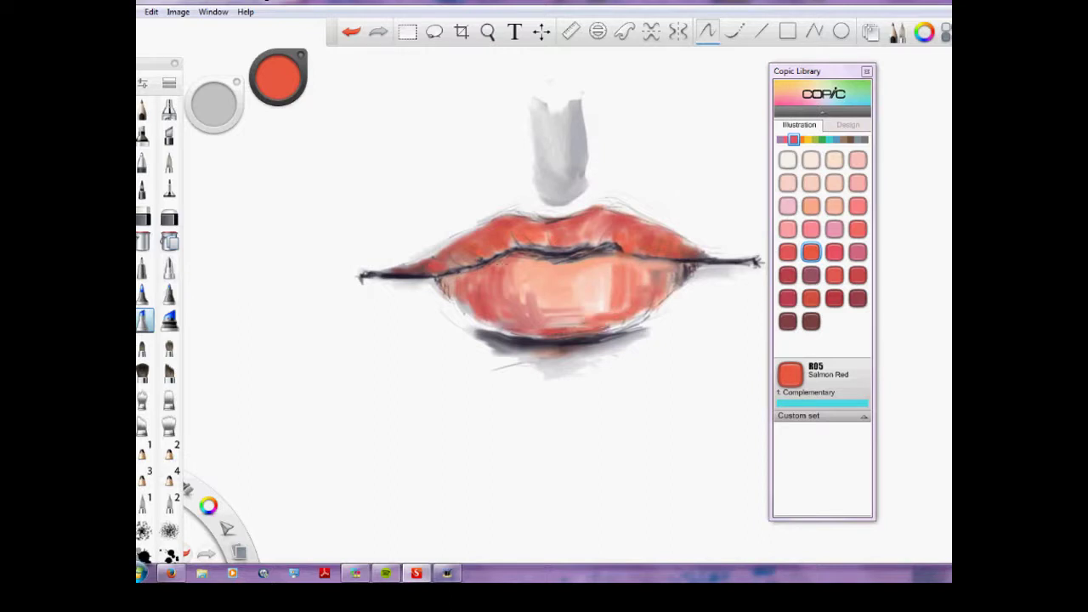
{"action": "mouse_move", "coordinate": [507, 262]}
{"action": "left_mouse_down"}
{"action": "mouse_move", "coordinate": [449, 280]}
{"action": "mouse_move", "coordinate": [583, 262]}
{"action": "mouse_move", "coordinate": [526, 247]}
{"action": "mouse_move", "coordinate": [496, 253]}
{"action": "mouse_move", "coordinate": [539, 237]}
{"action": "mouse_move", "coordinate": [591, 239]}
{"action": "mouse_move", "coordinate": [584, 262]}
{"action": "mouse_move", "coordinate": [524, 274]}
{"action": "mouse_move", "coordinate": [576, 299]}
{"action": "mouse_move", "coordinate": [606, 289]}
{"action": "mouse_move", "coordinate": [591, 305]}
{"action": "mouse_move", "coordinate": [568, 274]}
{"action": "mouse_move", "coordinate": [566, 307]}
{"action": "mouse_move", "coordinate": [517, 282]}
{"action": "mouse_move", "coordinate": [636, 287]}
{"action": "mouse_move", "coordinate": [576, 312]}
{"action": "mouse_move", "coordinate": [630, 279]}
{"action": "mouse_move", "coordinate": [615, 318]}
{"action": "left_mouse_up"}
Step: Smudge the Salmon Red on both lips and along the mouth line, picking R01 Pinkish Vanilla and undoing some strokes
{"action": "left_click", "coordinate": [789, 161]}
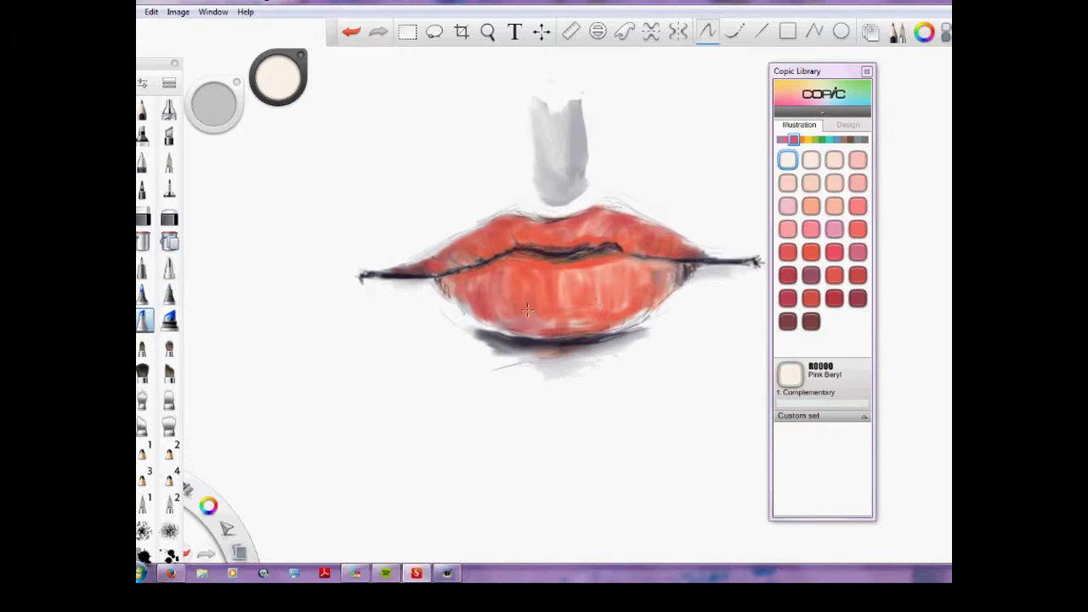
{"action": "left_click", "coordinate": [811, 183]}
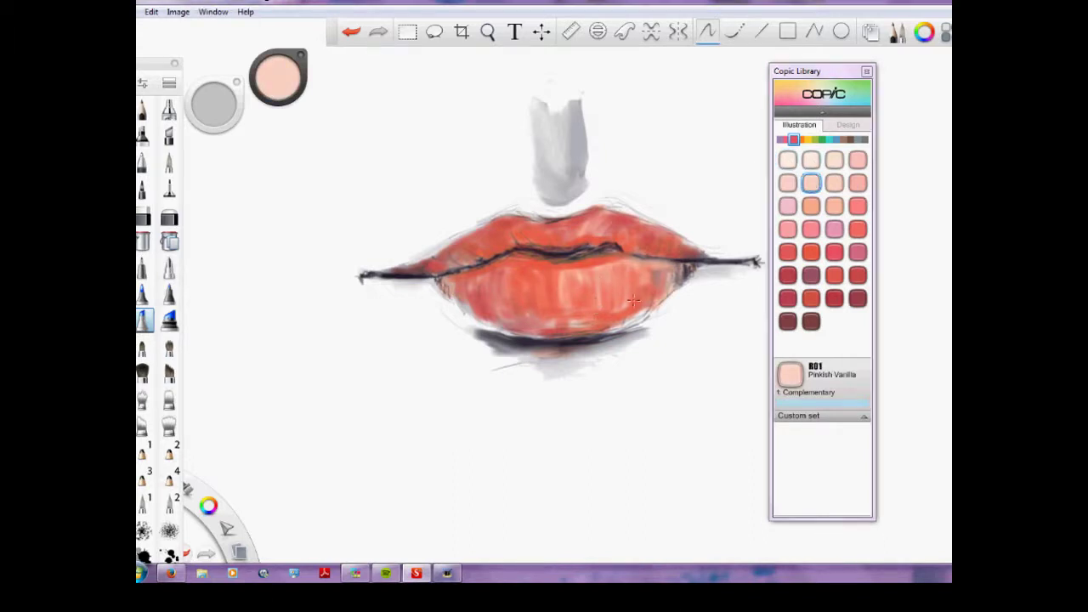
{"action": "left_click", "coordinate": [170, 401]}
{"action": "mouse_move", "coordinate": [593, 233]}
{"action": "left_mouse_down"}
{"action": "mouse_move", "coordinate": [619, 245]}
{"action": "mouse_move", "coordinate": [626, 239]}
{"action": "mouse_move", "coordinate": [513, 241]}
{"action": "mouse_move", "coordinate": [530, 242]}
{"action": "mouse_move", "coordinate": [488, 257]}
{"action": "left_mouse_up"}
{"action": "mouse_move", "coordinate": [547, 263]}
{"action": "left_mouse_down"}
{"action": "mouse_move", "coordinate": [552, 280]}
{"action": "mouse_move", "coordinate": [633, 264]}
{"action": "mouse_move", "coordinate": [512, 258]}
{"action": "mouse_move", "coordinate": [445, 277]}
{"action": "left_mouse_up"}
{"action": "mouse_move", "coordinate": [624, 264]}
{"action": "left_mouse_down"}
{"action": "mouse_move", "coordinate": [616, 255]}
{"action": "mouse_move", "coordinate": [634, 262]}
{"action": "left_mouse_up"}
{"action": "left_click", "coordinate": [351, 31]}
{"action": "left_click", "coordinate": [351, 32]}
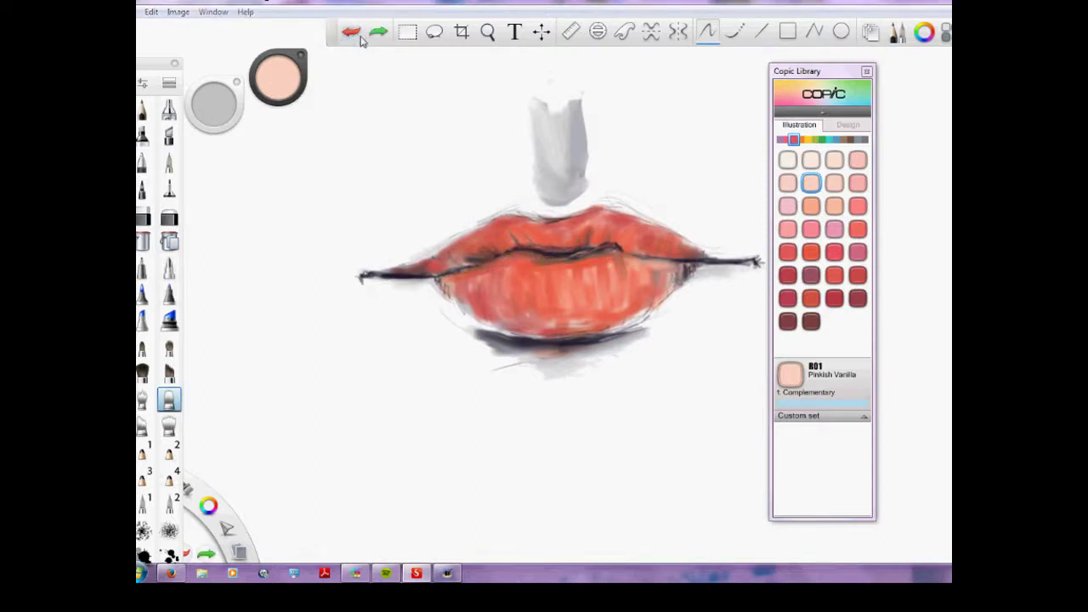
{"action": "left_click", "coordinate": [352, 32]}
{"action": "mouse_move", "coordinate": [557, 314]}
{"action": "left_mouse_down"}
{"action": "mouse_move", "coordinate": [548, 325]}
{"action": "mouse_move", "coordinate": [559, 321]}
{"action": "left_mouse_up"}
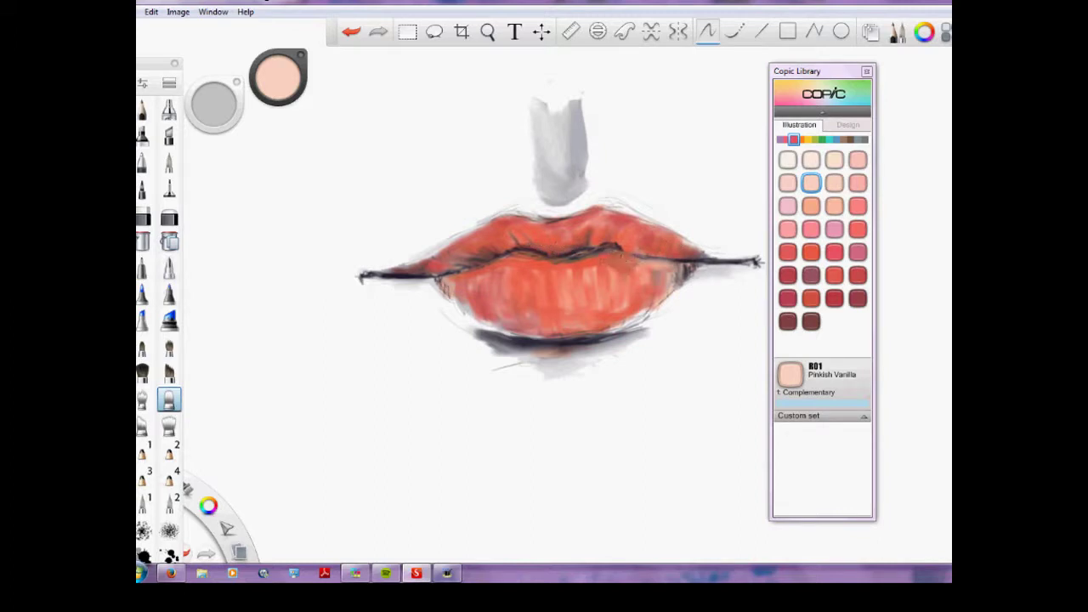
Step: Shade the mouth corners, the lower lip's sides and bottom edge, and under the mouth line with R89 Dark Red
{"action": "left_click", "coordinate": [811, 320]}
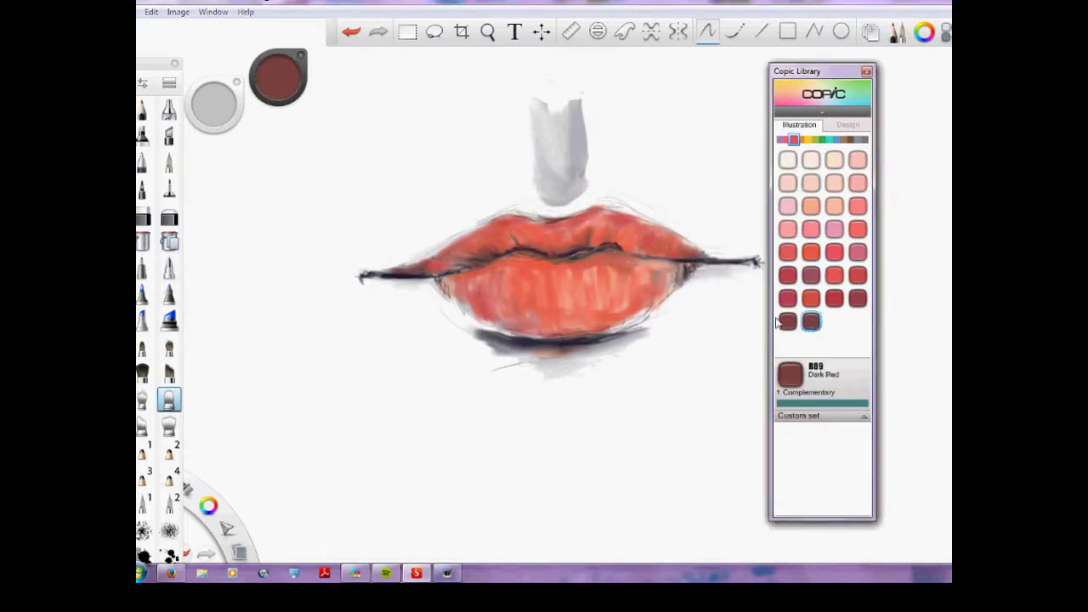
{"action": "left_click", "coordinate": [142, 320]}
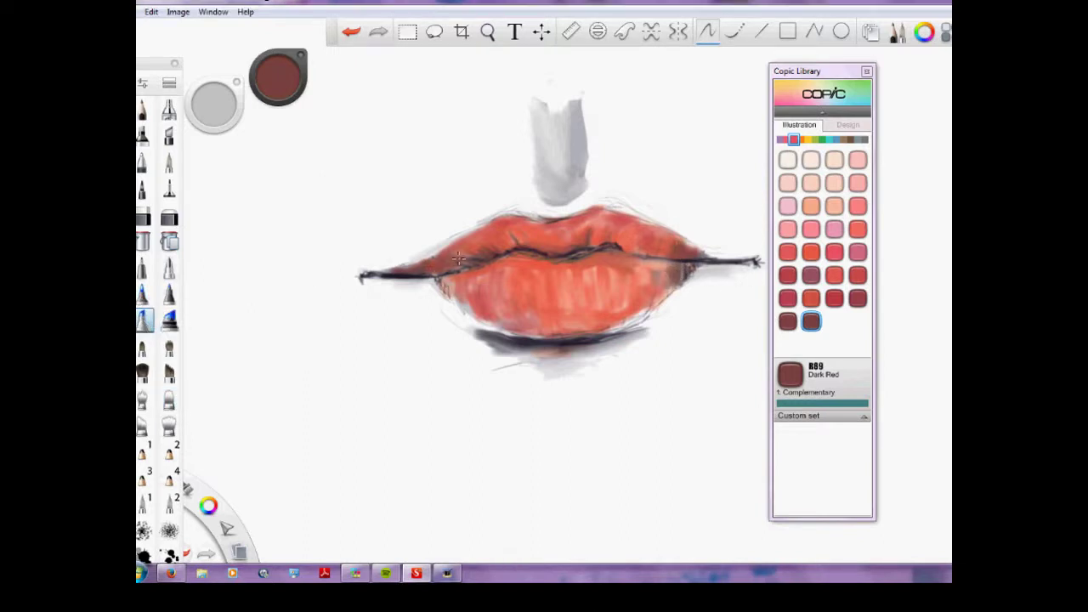
{"action": "mouse_move", "coordinate": [459, 259]}
{"action": "left_mouse_down"}
{"action": "mouse_move", "coordinate": [478, 248]}
{"action": "mouse_move", "coordinate": [450, 291]}
{"action": "mouse_move", "coordinate": [463, 309]}
{"action": "left_mouse_up"}
{"action": "left_click_drag", "start_coordinate": [658, 301], "coordinate": [657, 278]}
{"action": "left_click_drag", "start_coordinate": [583, 322], "coordinate": [504, 325]}
{"action": "left_click_drag", "start_coordinate": [503, 259], "coordinate": [658, 255]}
{"action": "left_click_drag", "start_coordinate": [569, 260], "coordinate": [494, 265]}
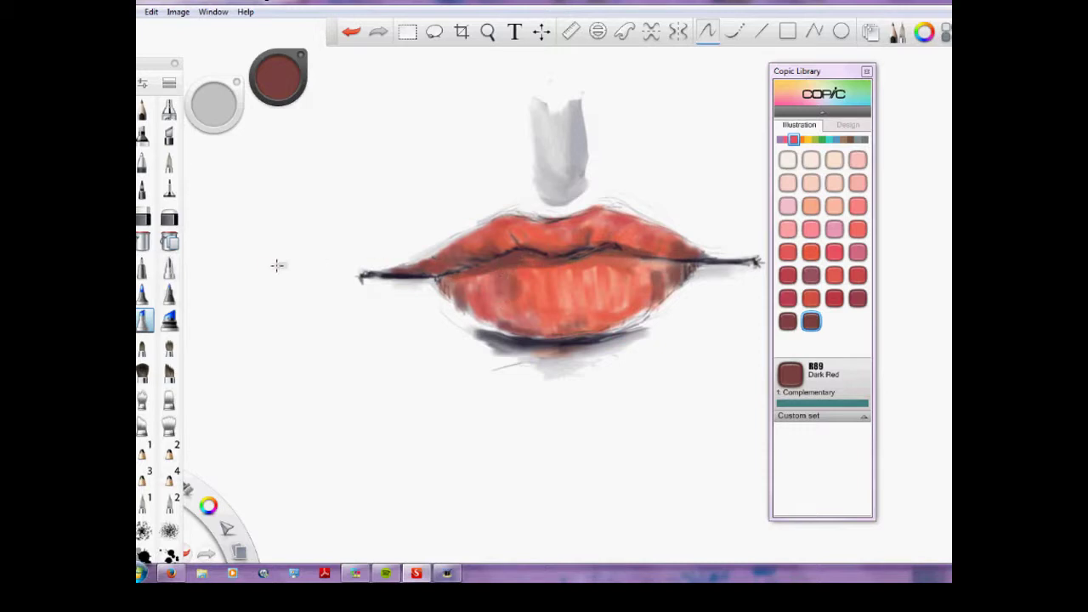
Step: Try to smudge the Dark Red shading down across the lower lip, and undo those strokes
{"action": "left_click", "coordinate": [168, 399]}
{"action": "mouse_move", "coordinate": [507, 270]}
{"action": "left_mouse_down"}
{"action": "mouse_move", "coordinate": [523, 265]}
{"action": "mouse_move", "coordinate": [498, 319]}
{"action": "mouse_move", "coordinate": [541, 317]}
{"action": "mouse_move", "coordinate": [581, 293]}
{"action": "mouse_move", "coordinate": [619, 308]}
{"action": "mouse_move", "coordinate": [498, 285]}
{"action": "mouse_move", "coordinate": [474, 292]}
{"action": "mouse_move", "coordinate": [486, 282]}
{"action": "left_mouse_up"}
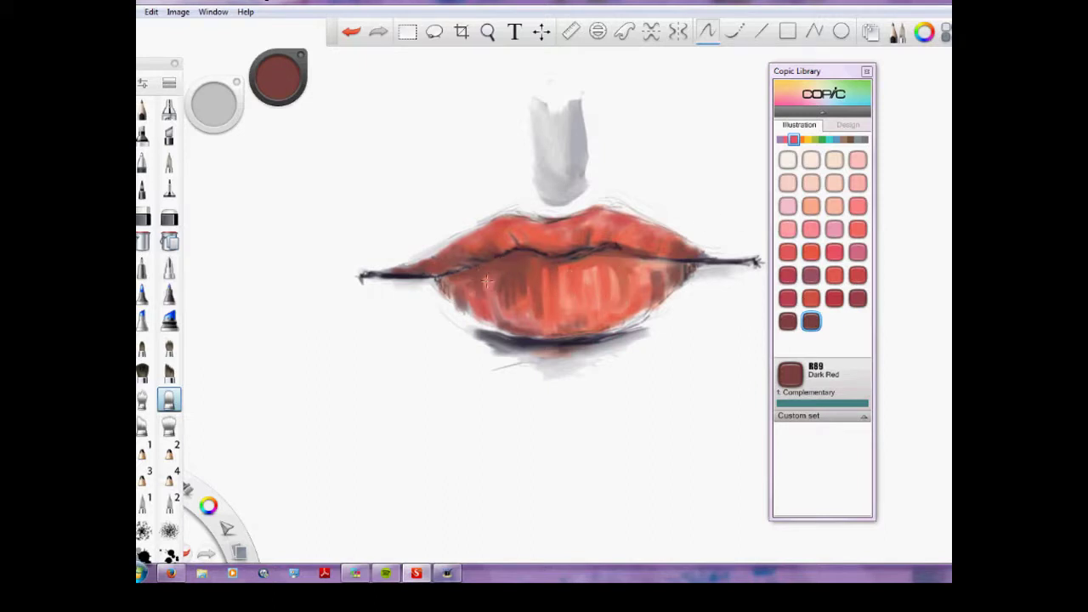
{"action": "left_click", "coordinate": [348, 36]}
{"action": "left_click", "coordinate": [349, 36]}
{"action": "left_click", "coordinate": [347, 37]}
{"action": "left_click", "coordinate": [347, 38]}
{"action": "left_click", "coordinate": [345, 41]}
{"action": "left_click", "coordinate": [347, 40]}
{"action": "left_click", "coordinate": [346, 39]}
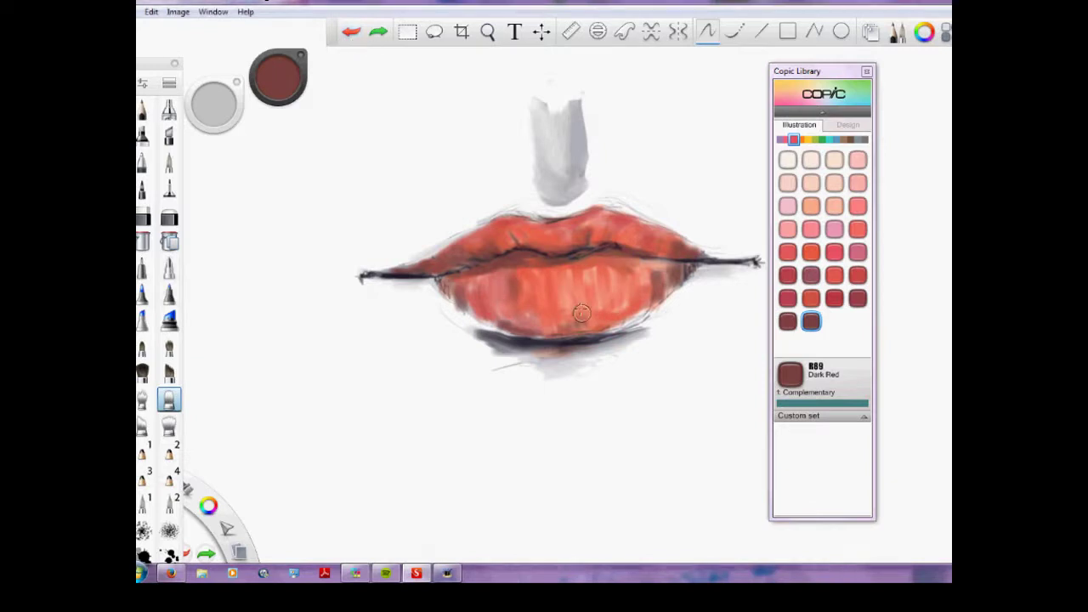
Step: Smudge the dark shading along the lower lip's upper edge and sides, picking R02 Flesh along the way
{"action": "left_click_drag", "start_coordinate": [527, 261], "coordinate": [516, 275]}
{"action": "left_click", "coordinate": [811, 206]}
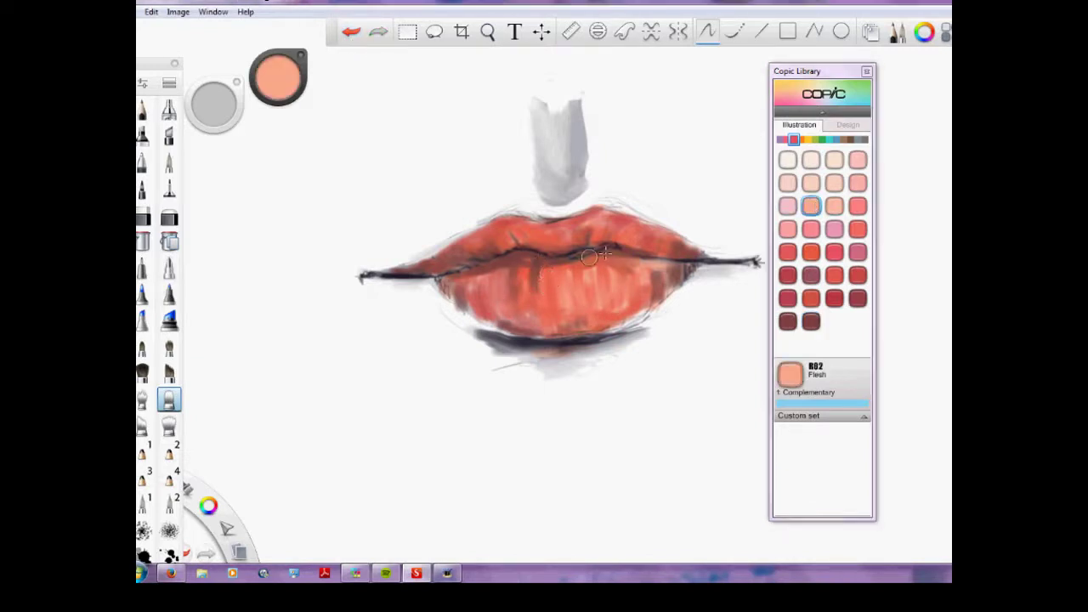
{"action": "mouse_move", "coordinate": [536, 280]}
{"action": "left_mouse_down"}
{"action": "mouse_move", "coordinate": [573, 270]}
{"action": "mouse_move", "coordinate": [495, 273]}
{"action": "mouse_move", "coordinate": [501, 262]}
{"action": "mouse_move", "coordinate": [655, 267]}
{"action": "mouse_move", "coordinate": [607, 261]}
{"action": "mouse_move", "coordinate": [666, 275]}
{"action": "mouse_move", "coordinate": [586, 278]}
{"action": "mouse_move", "coordinate": [656, 289]}
{"action": "left_mouse_up"}
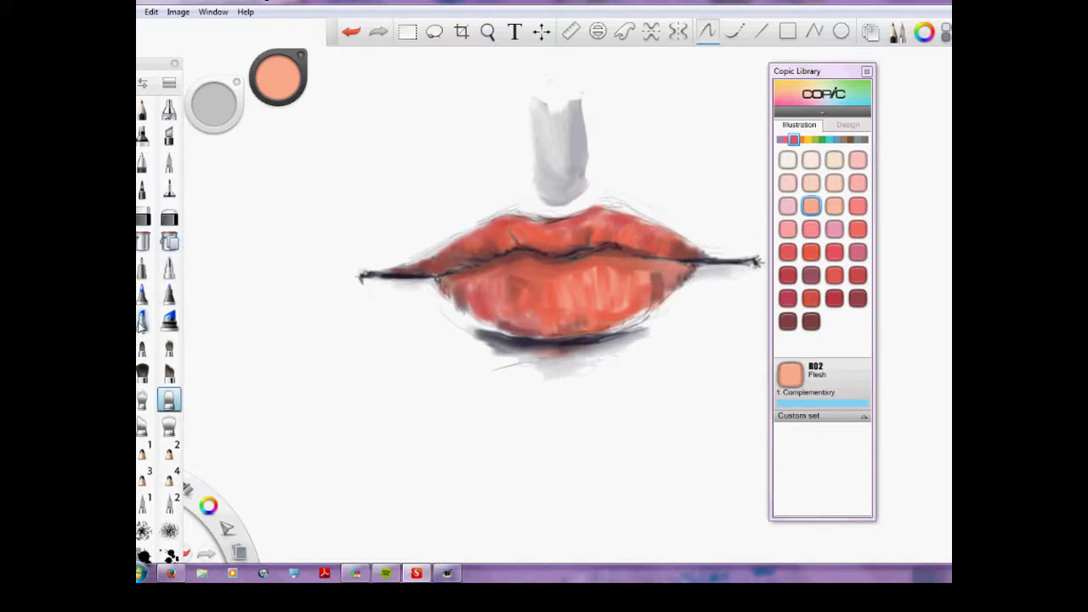
Step: Paint vertical R59 Cardinal shading strokes on the lower lip and in the upper lip's creases
{"action": "left_click", "coordinate": [142, 320]}
{"action": "left_click", "coordinate": [789, 321]}
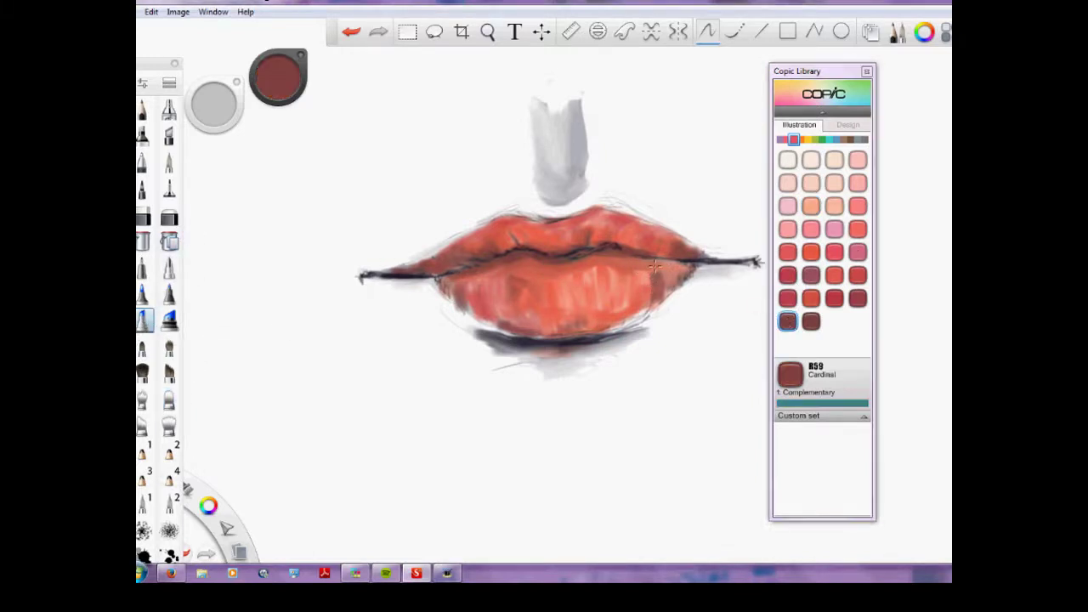
{"action": "right_click", "coordinate": [462, 287]}
{"action": "left_click_drag", "start_coordinate": [478, 277], "coordinate": [482, 307]}
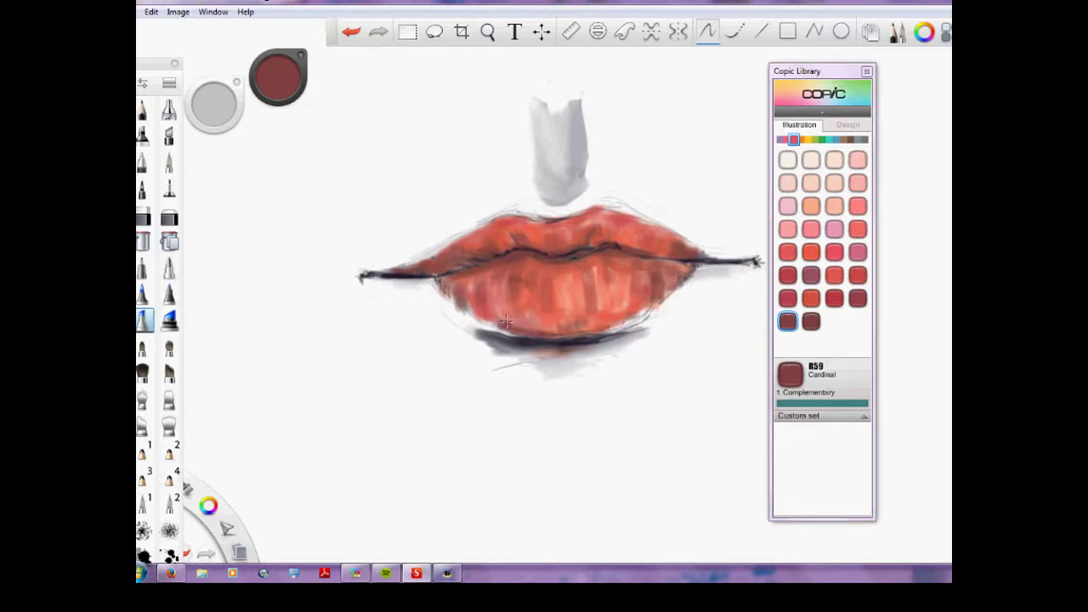
{"action": "left_click_drag", "start_coordinate": [506, 322], "coordinate": [507, 304]}
Step: Redraw the mouth line, its corners and fine lip creases with the pencil in a very dark red
{"action": "left_click", "coordinate": [144, 110]}
{"action": "left_click", "coordinate": [280, 82]}
{"action": "left_click", "coordinate": [284, 96]}
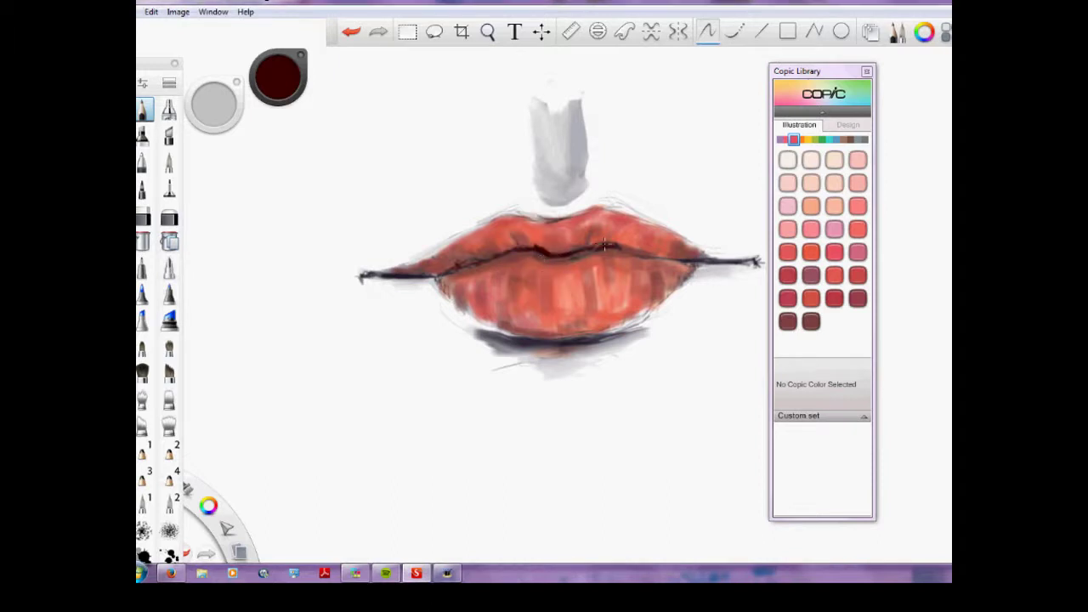
{"action": "left_click_drag", "start_coordinate": [604, 246], "coordinate": [656, 260]}
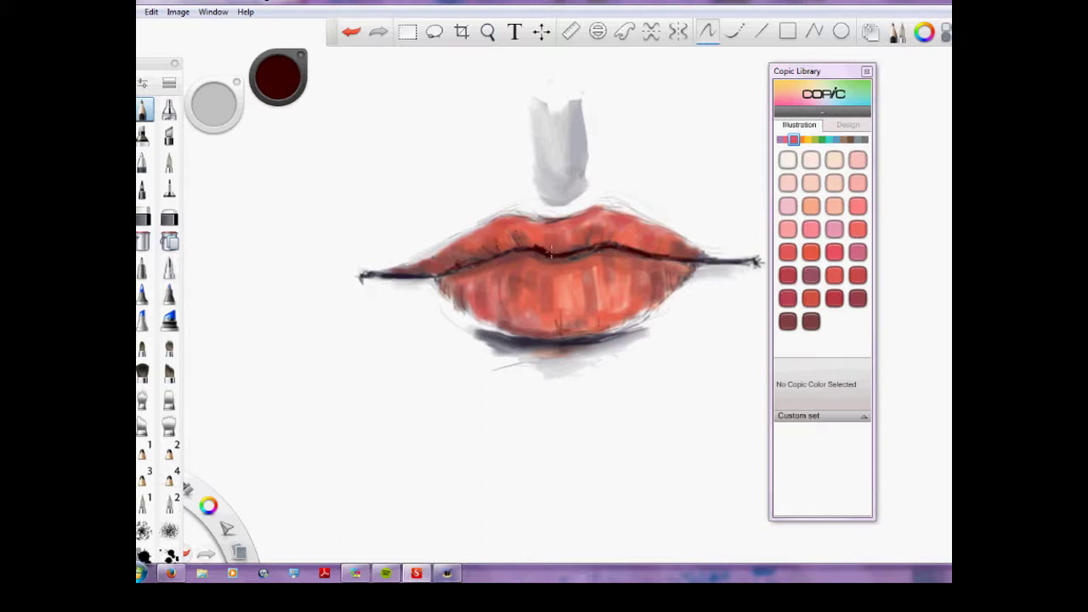
{"action": "left_click_drag", "start_coordinate": [432, 272], "coordinate": [363, 277]}
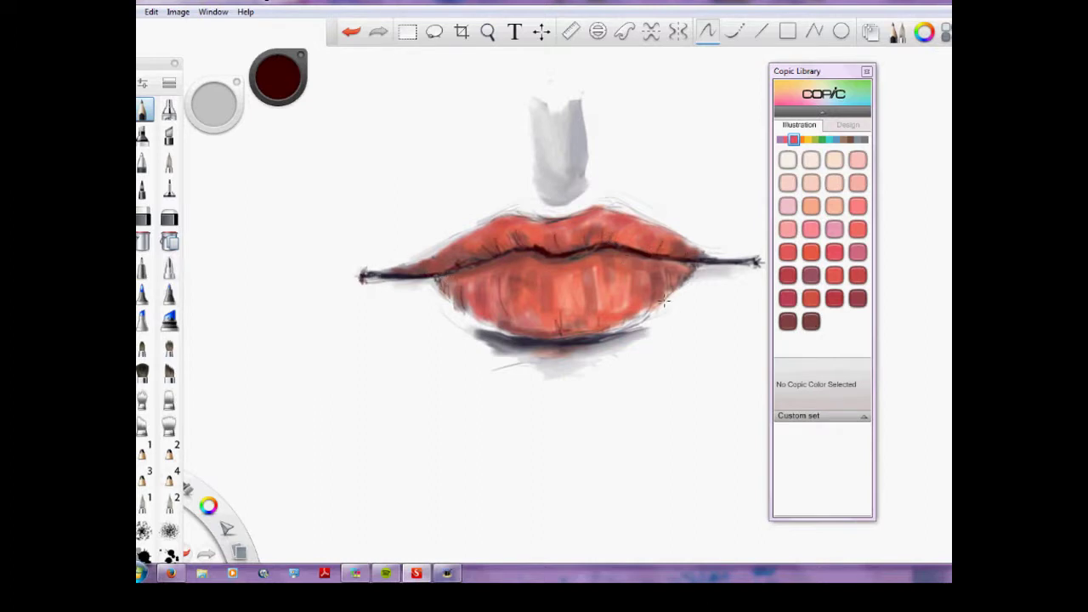
{"action": "left_click_drag", "start_coordinate": [645, 317], "coordinate": [604, 304]}
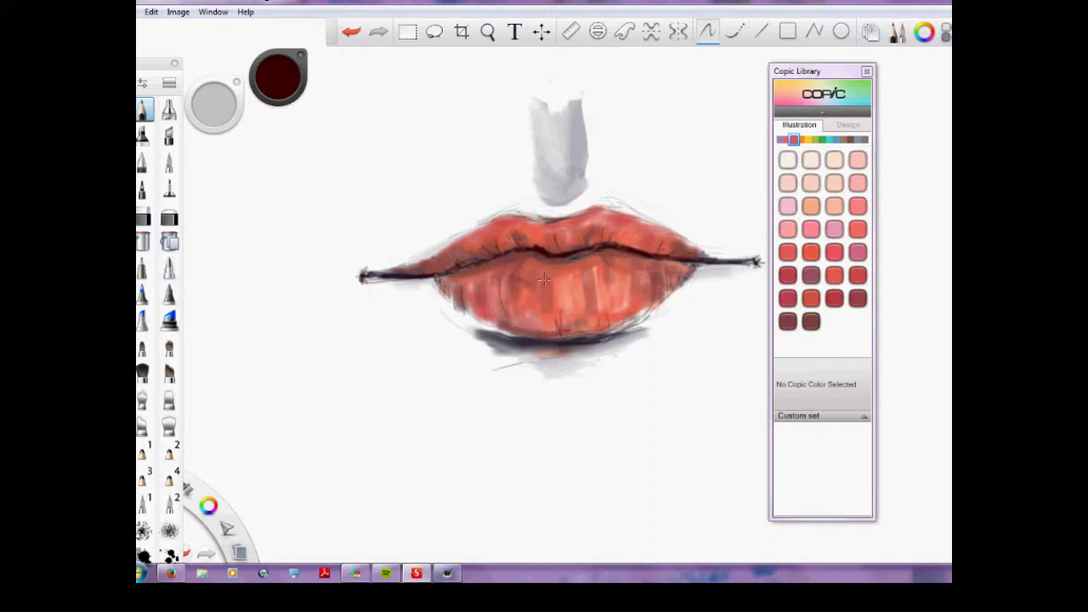
Step: Adjust the soft eraser and lift light highlights out of the lower lip
{"action": "left_click", "coordinate": [169, 217]}
{"action": "left_click_drag", "start_coordinate": [224, 101], "coordinate": [216, 149]}
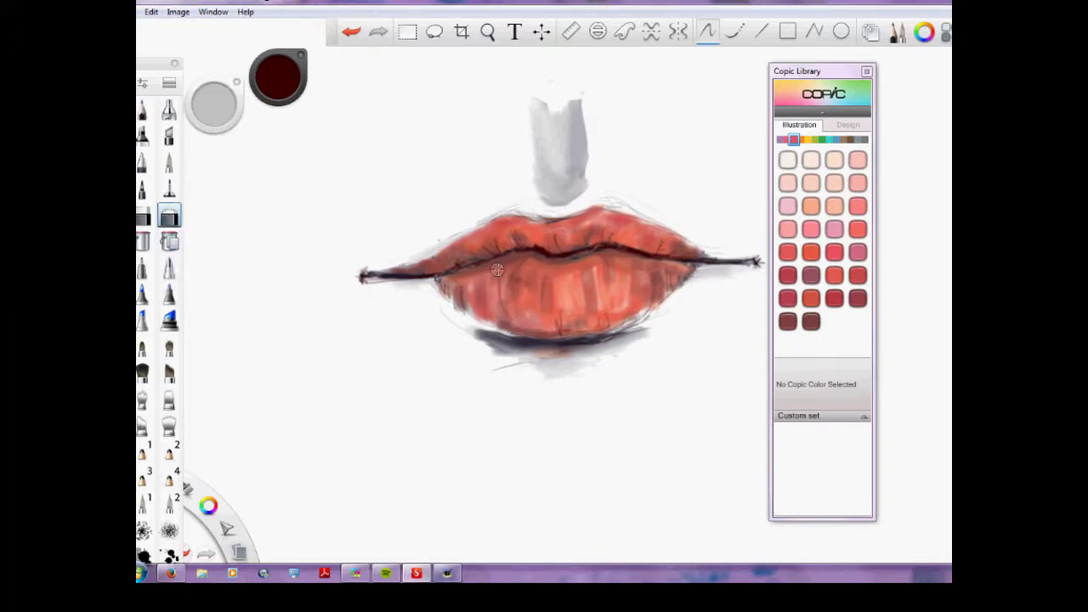
{"action": "left_click_drag", "start_coordinate": [500, 295], "coordinate": [516, 297]}
Step: Tone down the lower lip's highlights with R05 Salmon Red using the Copic Medium Broad Nib
{"action": "left_click", "coordinate": [811, 252]}
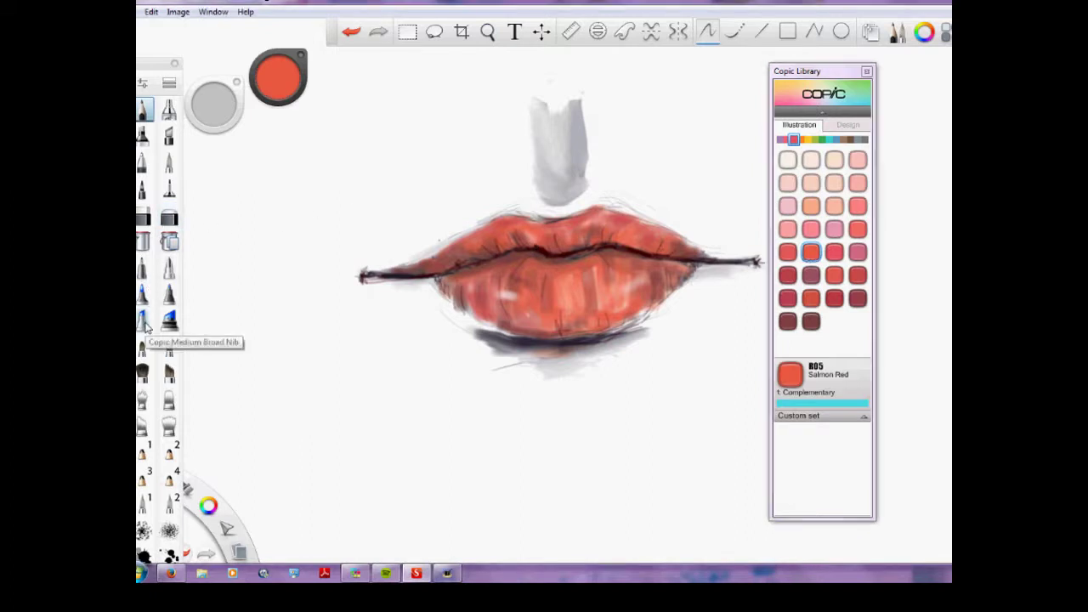
{"action": "left_click", "coordinate": [143, 322]}
{"action": "left_click_drag", "start_coordinate": [636, 277], "coordinate": [612, 314]}
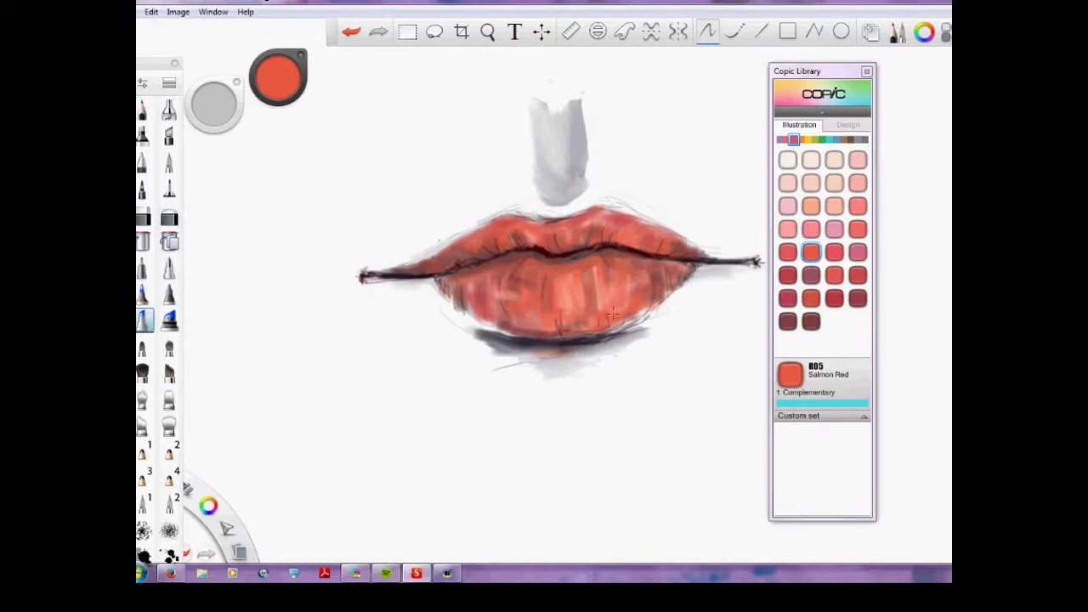
Step: Lighten spots on the lips with the soft eraser, and repaint both lips with R05 Salmon Red
{"action": "left_click", "coordinate": [170, 216]}
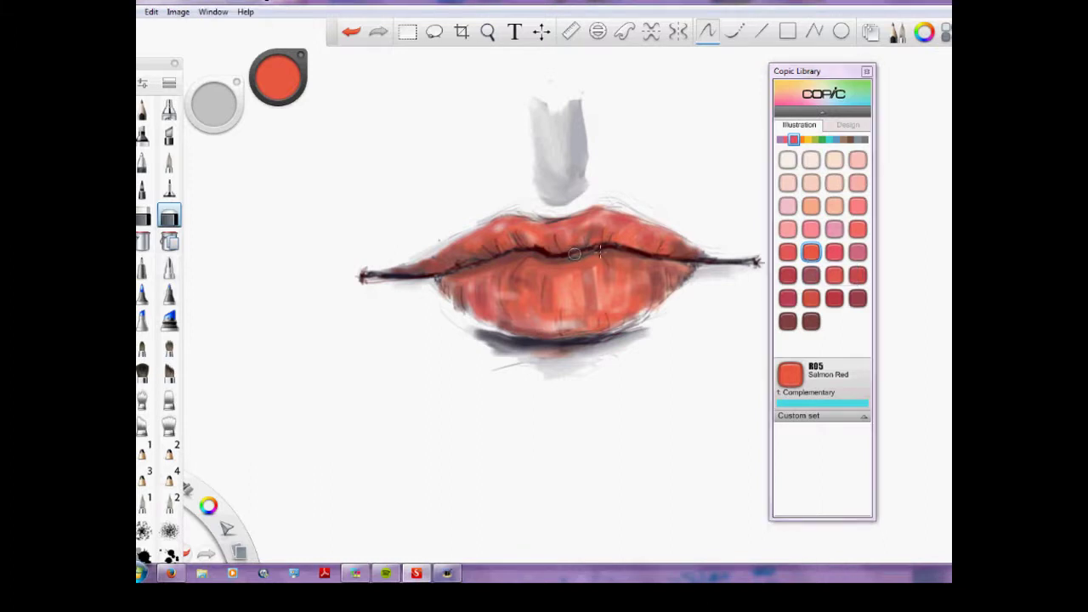
{"action": "left_click", "coordinate": [142, 320]}
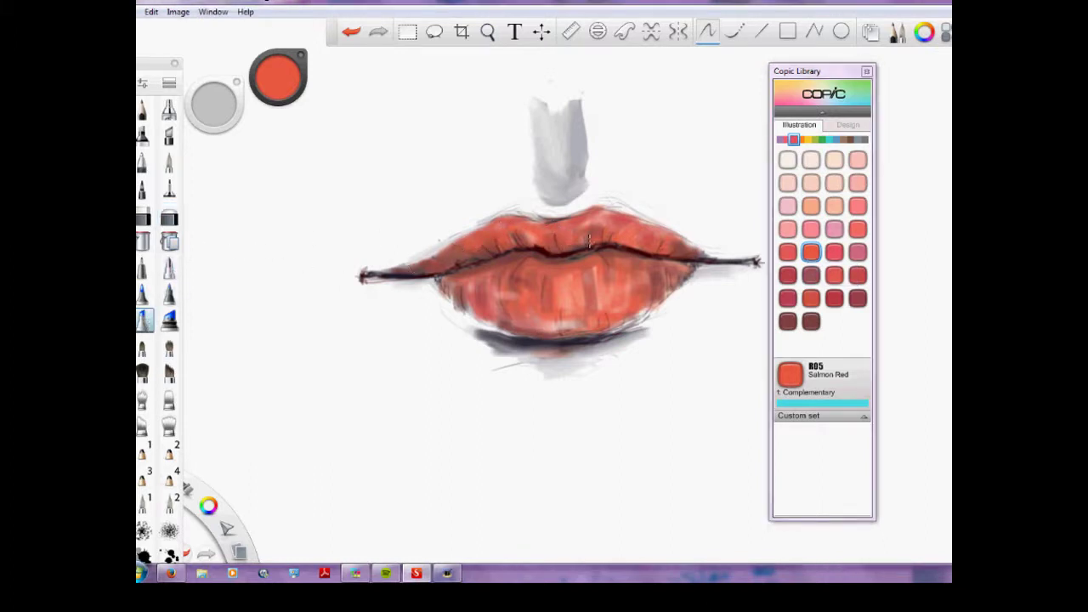
{"action": "left_click_drag", "start_coordinate": [477, 291], "coordinate": [452, 297]}
{"action": "mouse_move", "coordinate": [616, 273]}
{"action": "left_mouse_down"}
{"action": "mouse_move", "coordinate": [605, 310]}
{"action": "mouse_move", "coordinate": [594, 308]}
{"action": "left_mouse_up"}
{"action": "left_click_drag", "start_coordinate": [579, 230], "coordinate": [605, 216]}
{"action": "mouse_move", "coordinate": [678, 239]}
{"action": "left_mouse_down"}
{"action": "mouse_move", "coordinate": [653, 234]}
{"action": "mouse_move", "coordinate": [545, 237]}
{"action": "mouse_move", "coordinate": [644, 217]}
{"action": "left_mouse_up"}
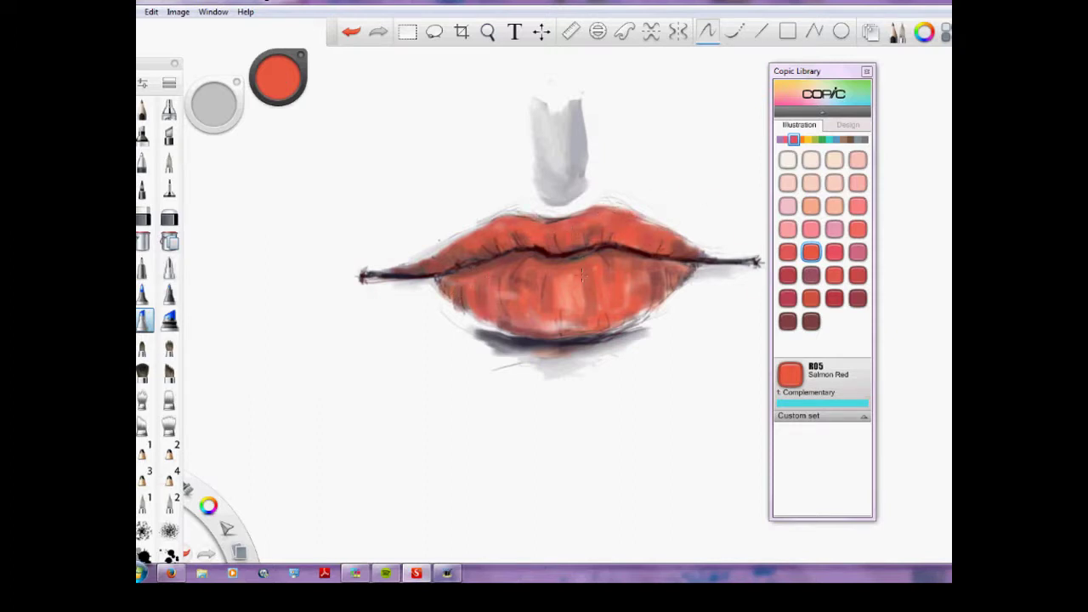
Step: Add R89 Dark Red shadows beneath the lower lip, under both mouth corners and along the lower lip's edges
{"action": "left_click", "coordinate": [811, 321]}
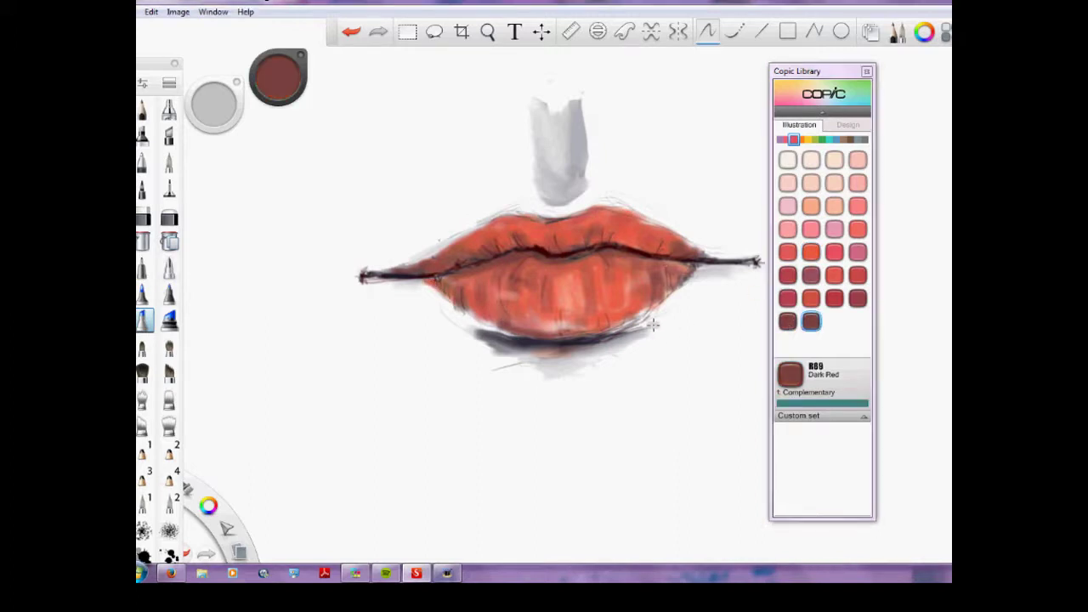
{"action": "mouse_move", "coordinate": [651, 322]}
{"action": "left_mouse_down"}
{"action": "mouse_move", "coordinate": [614, 344]}
{"action": "mouse_move", "coordinate": [551, 352]}
{"action": "left_mouse_up"}
{"action": "mouse_move", "coordinate": [425, 284]}
{"action": "left_mouse_down"}
{"action": "mouse_move", "coordinate": [368, 283]}
{"action": "mouse_move", "coordinate": [424, 282]}
{"action": "left_mouse_up"}
{"action": "left_click_drag", "start_coordinate": [746, 266], "coordinate": [706, 267]}
{"action": "left_click_drag", "start_coordinate": [705, 267], "coordinate": [736, 270]}
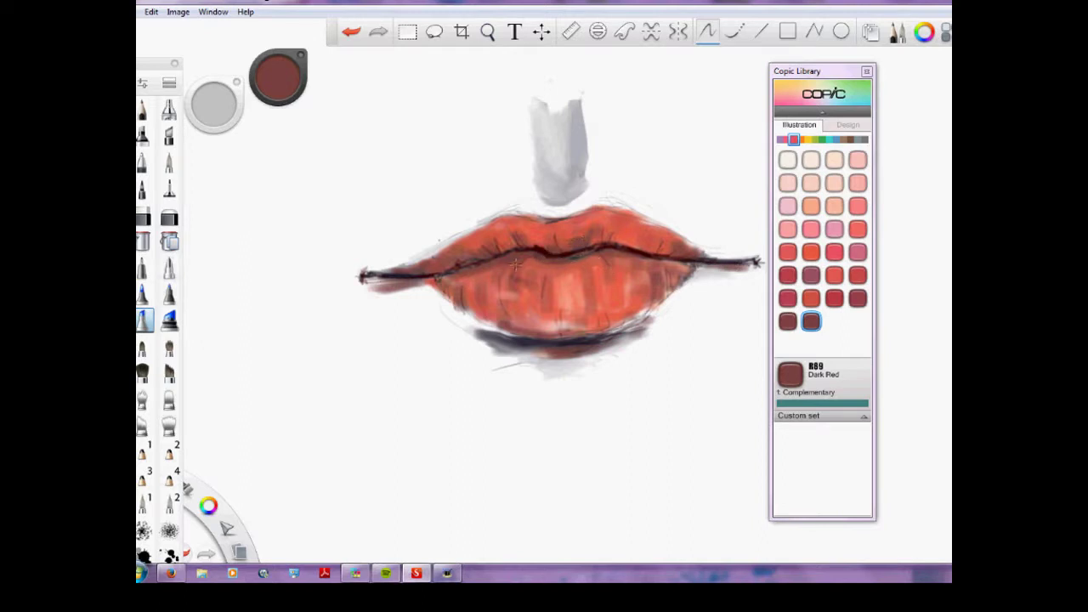
{"action": "mouse_move", "coordinate": [514, 268]}
{"action": "left_mouse_down"}
{"action": "mouse_move", "coordinate": [504, 308]}
{"action": "mouse_move", "coordinate": [472, 320]}
{"action": "left_mouse_up"}
{"action": "mouse_move", "coordinate": [662, 298]}
{"action": "left_mouse_down"}
{"action": "mouse_move", "coordinate": [602, 333]}
{"action": "mouse_move", "coordinate": [559, 332]}
{"action": "left_mouse_up"}
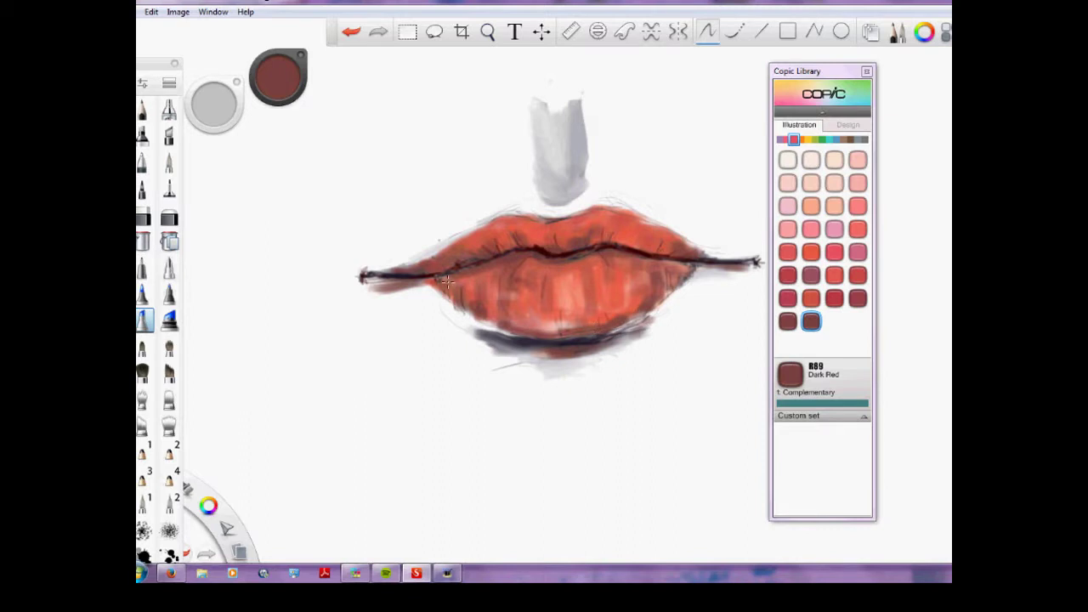
Step: Add fine highlight lines to the lip creases with the pencil in a very pale pink
{"action": "left_click", "coordinate": [149, 112]}
{"action": "mouse_move", "coordinate": [287, 92]}
{"action": "left_click", "coordinate": [280, 60]}
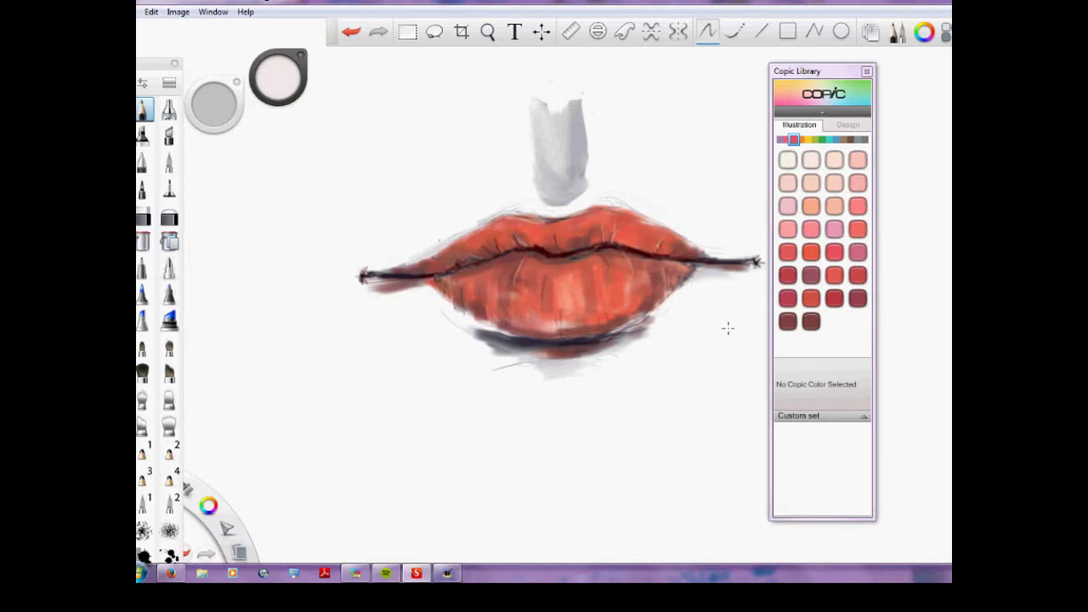
Step: Close the Copic Library and handwrite the underlined title "Lips" in magenta above the mouth's left corner
{"action": "left_click", "coordinate": [866, 70]}
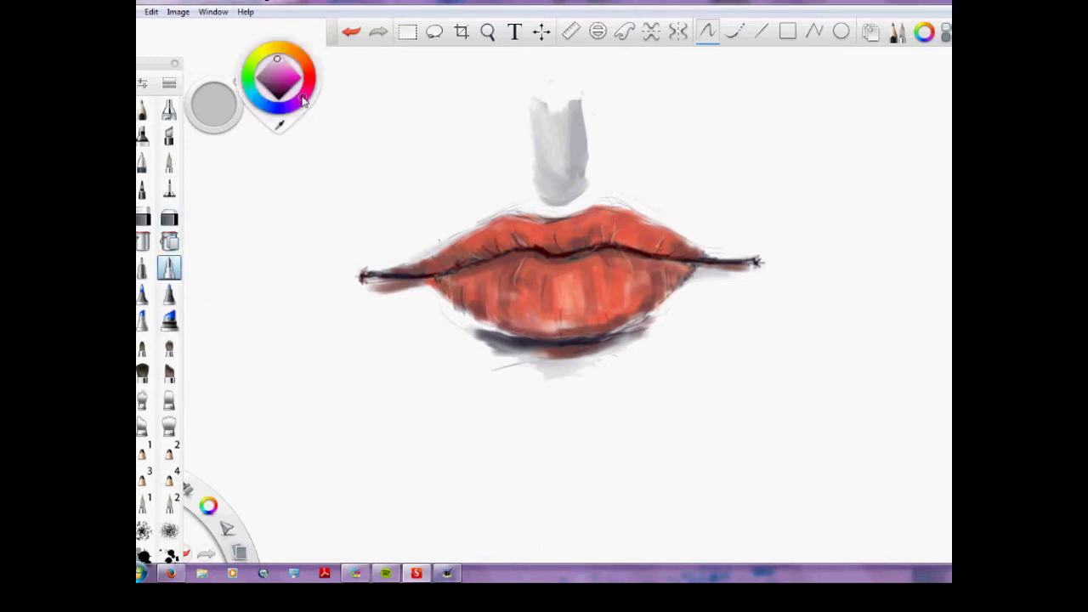
{"action": "left_click", "coordinate": [290, 80]}
{"action": "left_click", "coordinate": [303, 98]}
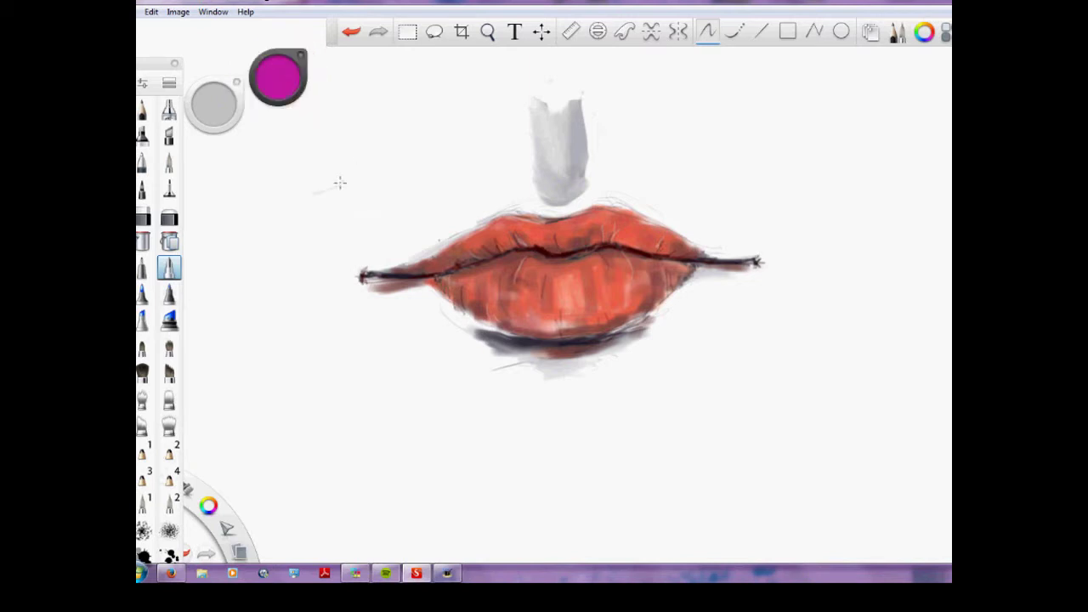
{"action": "mouse_move", "coordinate": [337, 182]}
{"action": "left_mouse_down"}
{"action": "mouse_move", "coordinate": [339, 233]}
{"action": "mouse_move", "coordinate": [388, 188]}
{"action": "mouse_move", "coordinate": [392, 201]}
{"action": "mouse_move", "coordinate": [360, 181]}
{"action": "mouse_move", "coordinate": [436, 196]}
{"action": "left_mouse_up"}
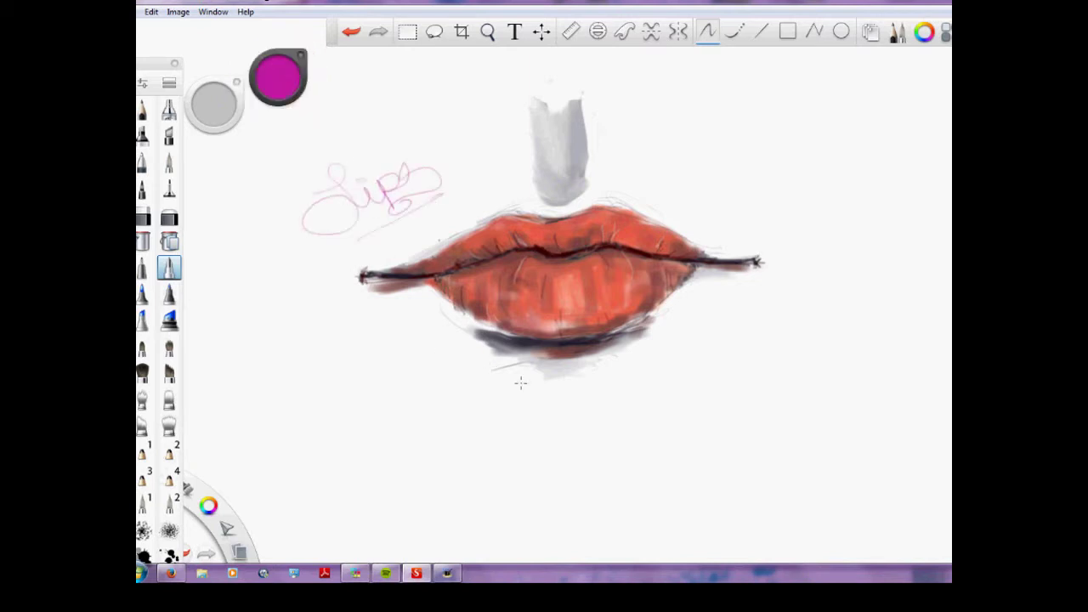
Step: Sign the drawing below the lips with "by" and the artist's name in magenta, adding an underline and a smiley face
{"action": "mouse_move", "coordinate": [542, 399]}
{"action": "left_mouse_down"}
{"action": "mouse_move", "coordinate": [564, 432]}
{"action": "mouse_move", "coordinate": [627, 397]}
{"action": "mouse_move", "coordinate": [668, 413]}
{"action": "mouse_move", "coordinate": [736, 400]}
{"action": "mouse_move", "coordinate": [755, 451]}
{"action": "left_mouse_up"}
{"action": "left_click_drag", "start_coordinate": [568, 470], "coordinate": [710, 458]}
{"action": "left_click_drag", "start_coordinate": [632, 511], "coordinate": [665, 495]}
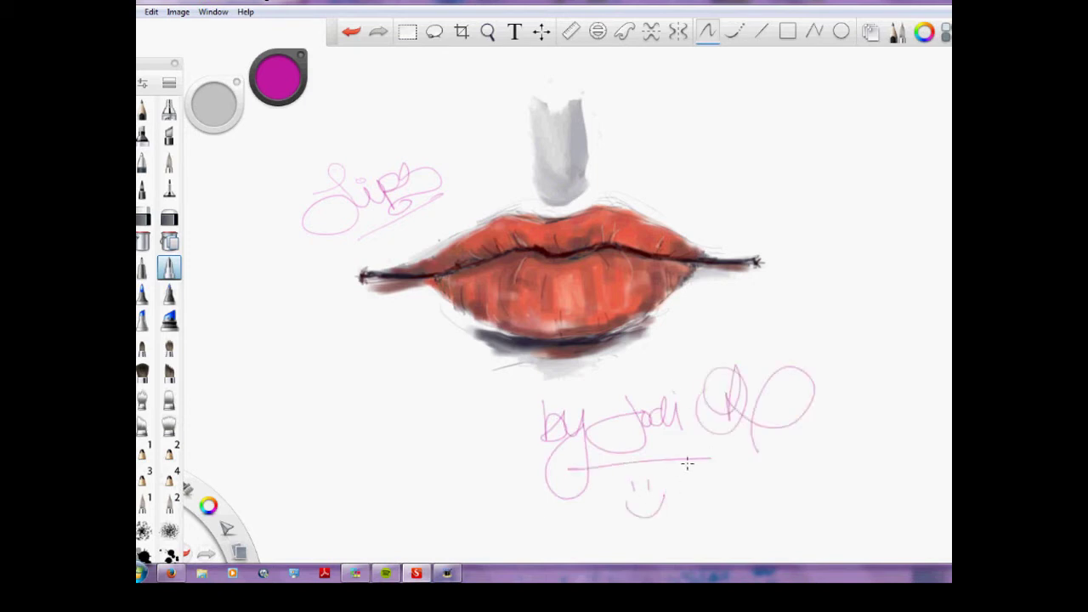